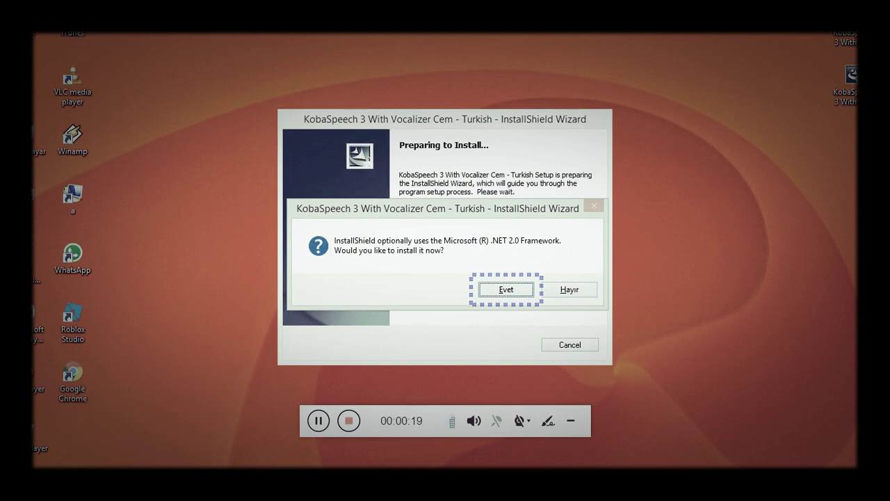
Step: Agree to install the Microsoft .NET 2.0 Framework and continue past the welcome page of the Cem setup
{"action": "key", "text": "Right"}
{"action": "key", "text": "Left"}
{"action": "key", "text": "Return"}
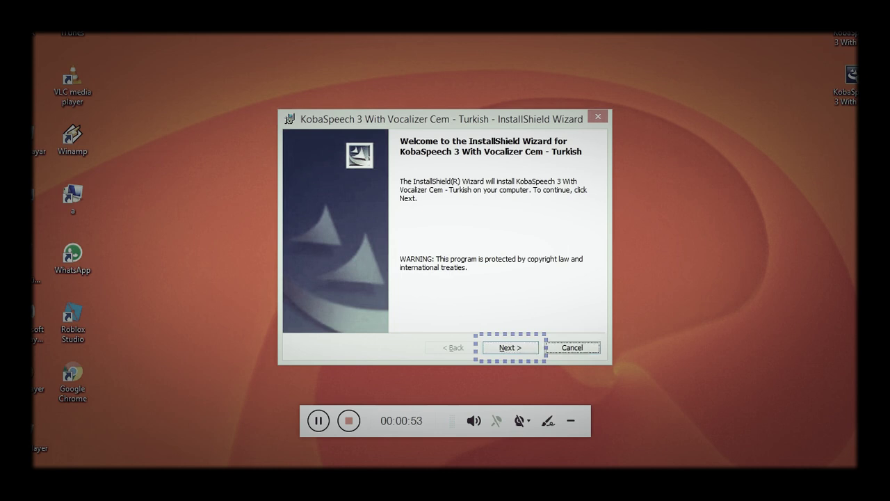
{"action": "key", "text": "Return"}
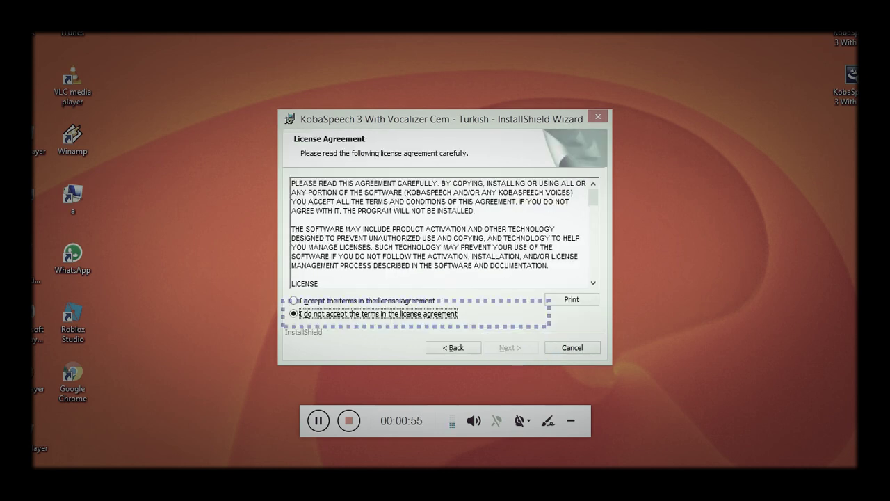
Step: Accept the terms in the Cem voice's license agreement and continue
{"action": "key", "text": "Up"}
{"action": "key", "text": "Tab"}
{"action": "key", "text": "Tab"}
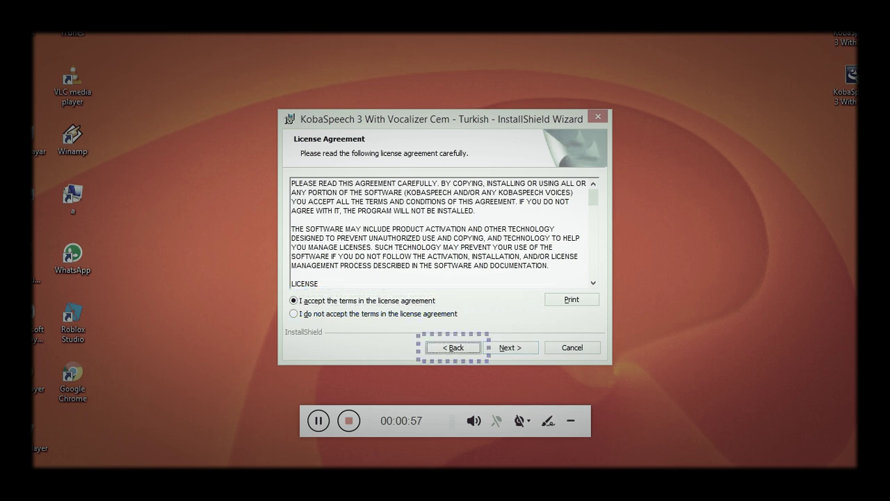
{"action": "key", "text": "Return"}
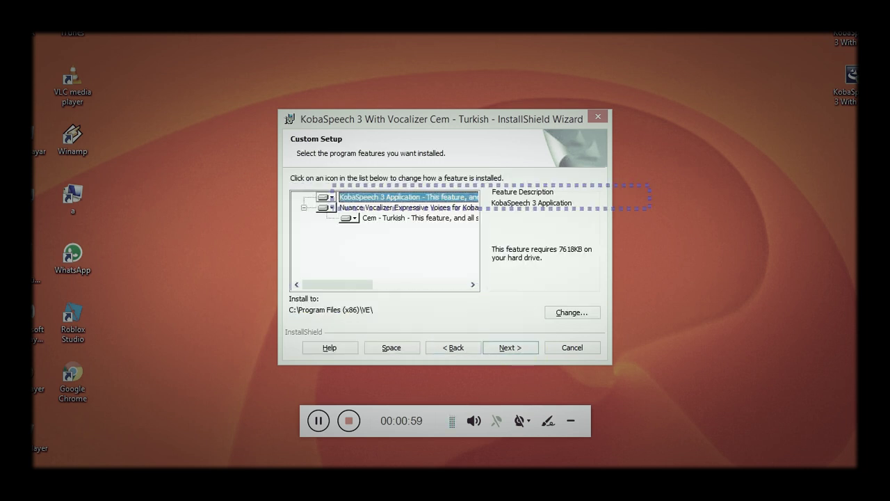
Step: Keep the default features and the install folder C:\Program Files (x86)\VE\ for the Cem voice and continue
{"action": "key", "text": "Tab"}
{"action": "key", "text": "Tab"}
{"action": "key", "text": "Tab"}
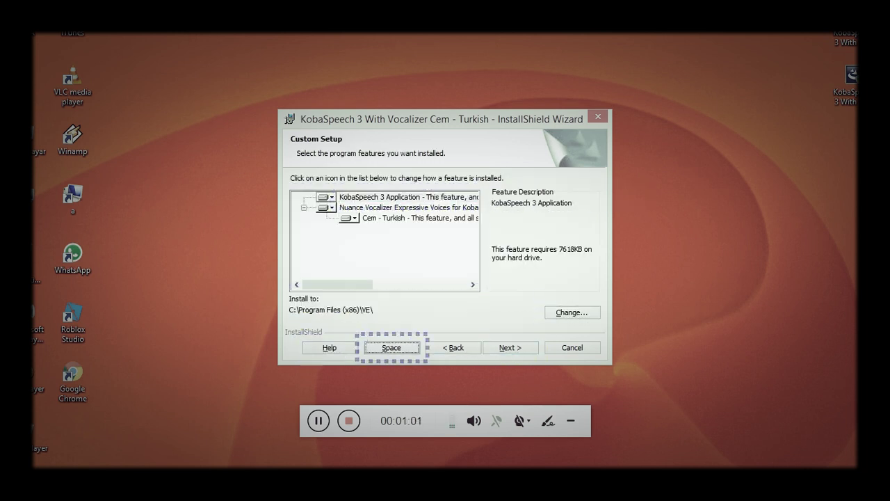
{"action": "key", "text": "Tab"}
{"action": "key", "text": "Tab"}
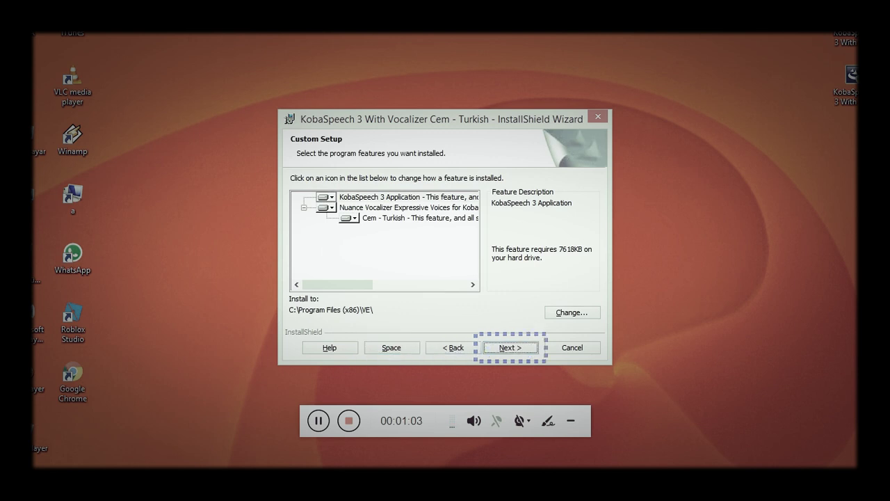
{"action": "key", "text": "Return"}
Step: Install KobaSpeech 3 With Vocalizer Cem - Turkish and finish the wizard
{"action": "key", "text": "Tab"}
{"action": "key", "text": "Tab"}
{"action": "key", "text": "Tab"}
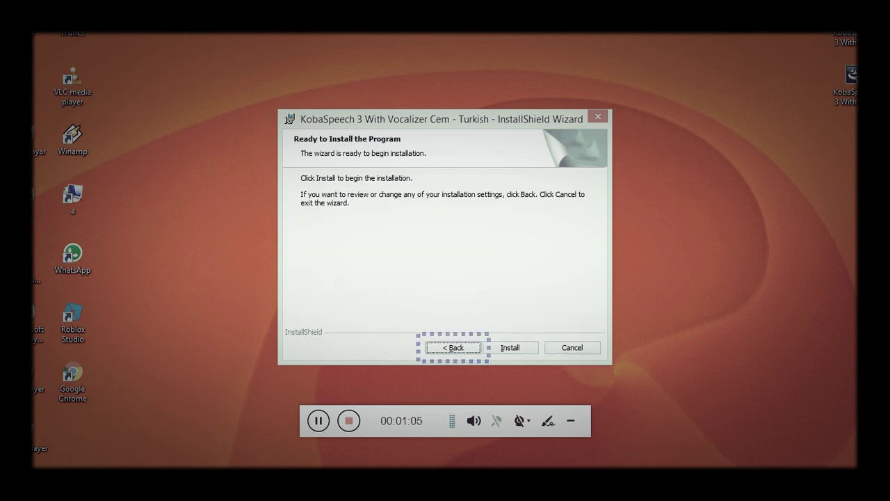
{"action": "key", "text": "Return"}
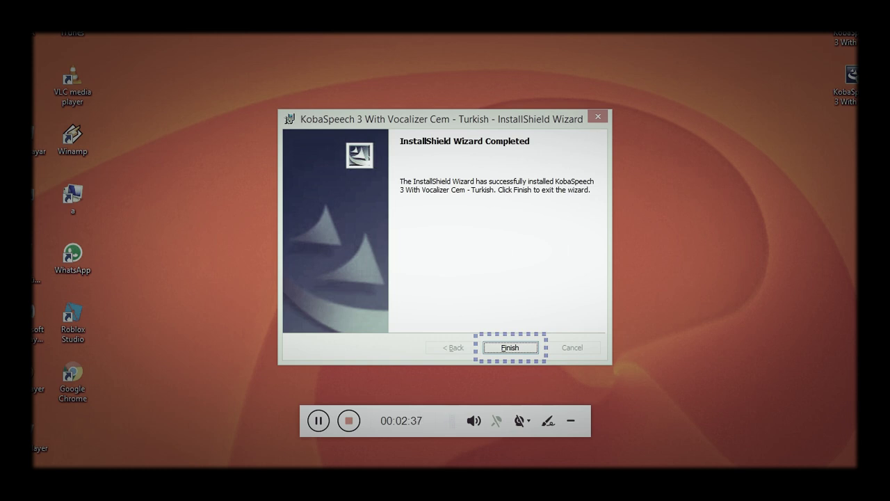
{"action": "key", "text": "Return"}
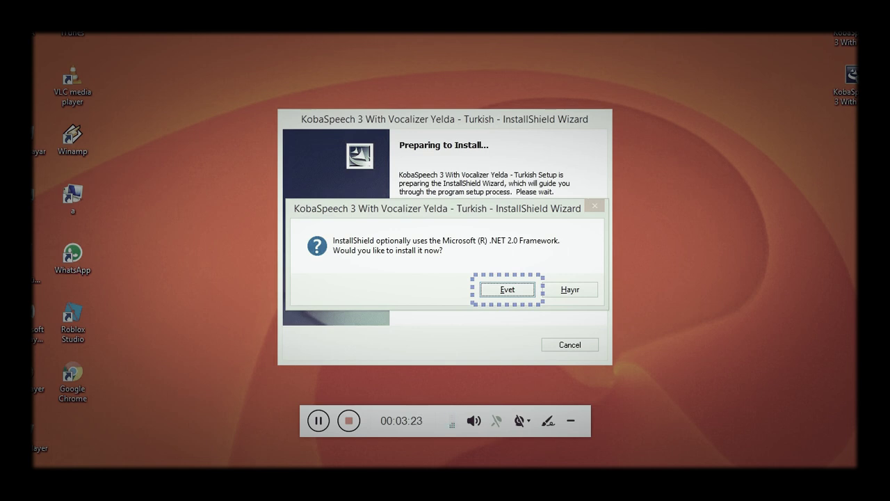
Step: Agree to install the .NET 2.0 Framework for the Yelda setup and continue past its welcome page
{"action": "key", "text": "Return"}
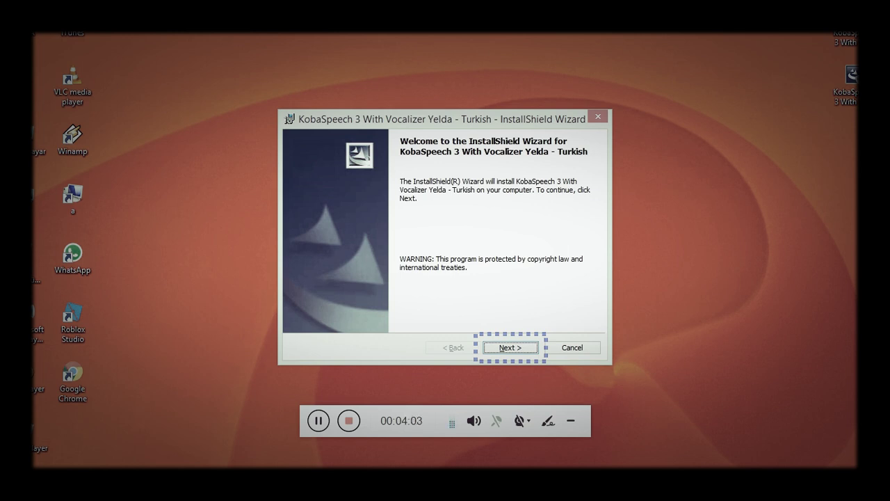
{"action": "key", "text": "Tab"}
{"action": "key", "text": "Tab"}
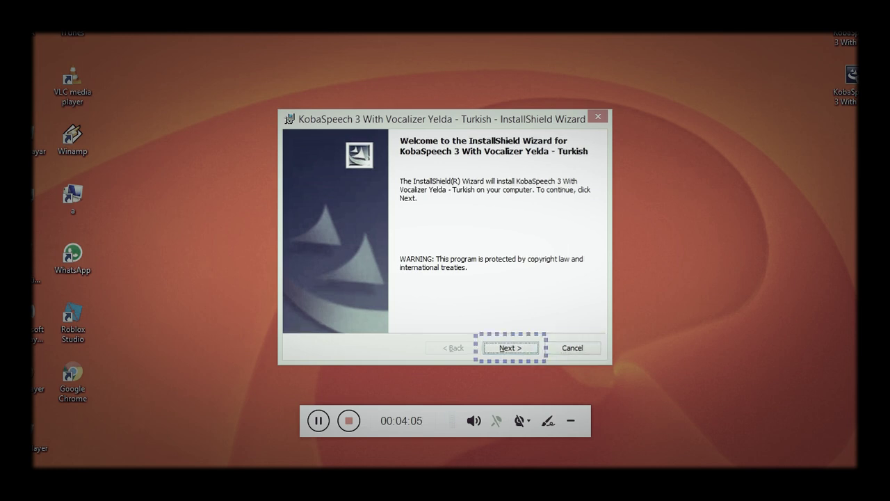
{"action": "key", "text": "Return"}
Step: Accept the terms in the Yelda voice's license agreement and continue
{"action": "key", "text": "Up"}
{"action": "key", "text": "Tab"}
{"action": "key", "text": "Tab"}
{"action": "key", "text": "Return"}
Step: Keep the default features and the install folder C:\Program Files (x86)\VE\ for the Yelda voice and continue
{"action": "key", "text": "Tab"}
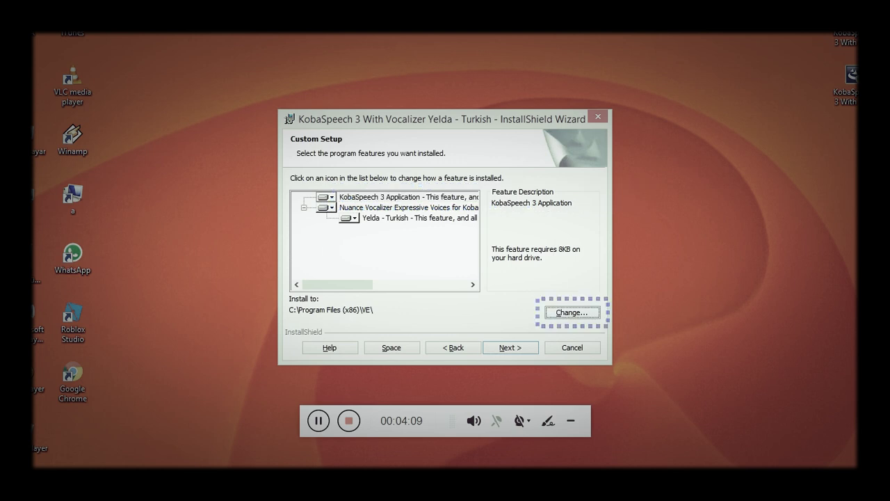
{"action": "key", "text": "Tab"}
{"action": "key", "text": "Tab"}
{"action": "key", "text": "Tab"}
{"action": "key", "text": "Tab"}
{"action": "key", "text": "Return"}
Step: Install KobaSpeech 3 With Vocalizer Yelda - Turkish and finish the wizard
{"action": "key", "text": "Tab"}
{"action": "key", "text": "Tab"}
{"action": "key", "text": "Tab"}
{"action": "key", "text": "Return"}
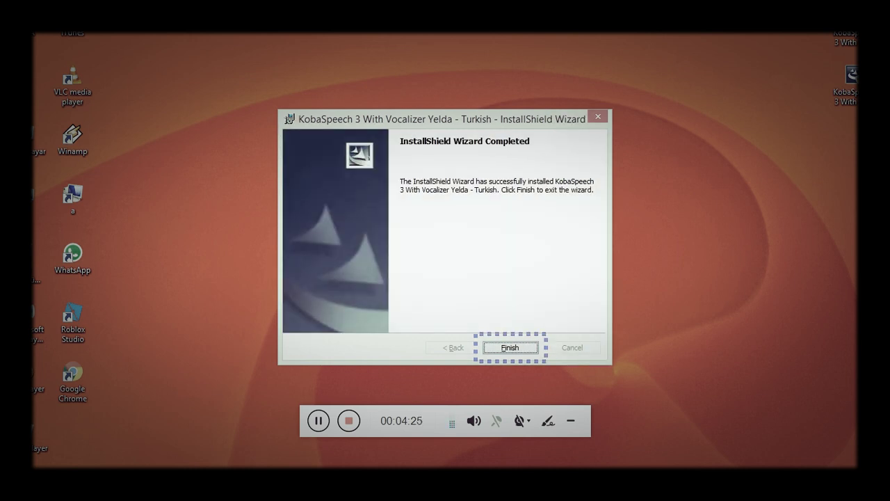
{"action": "key", "text": "Return"}
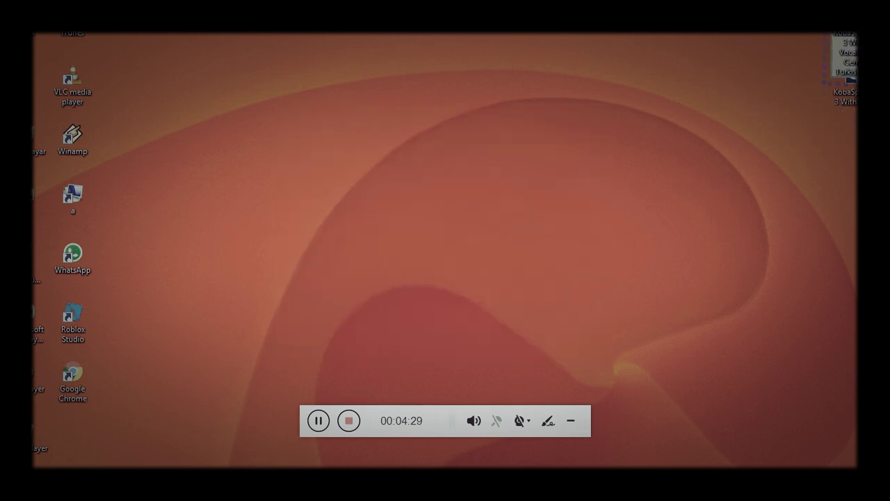
Step: Permanently delete the KobaSpeech 3 Cem and Yelda installer files from the desktop
{"action": "key", "text": "shift+Delete"}
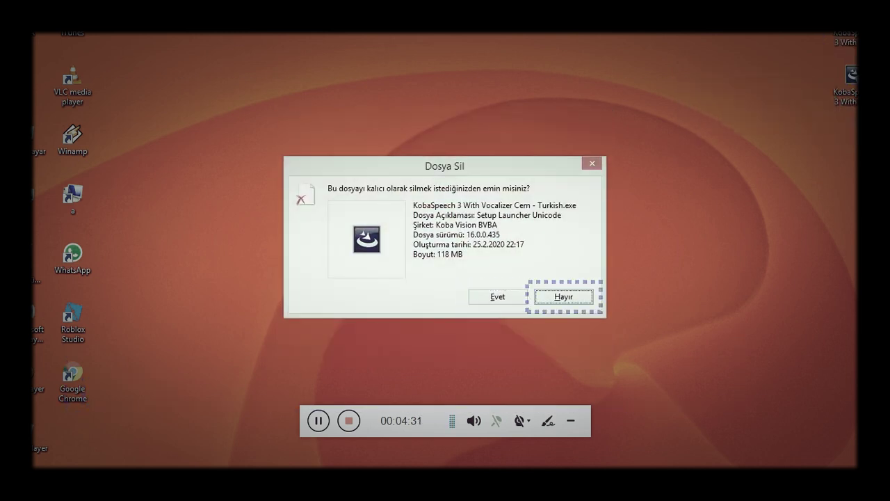
{"action": "key", "text": "Return"}
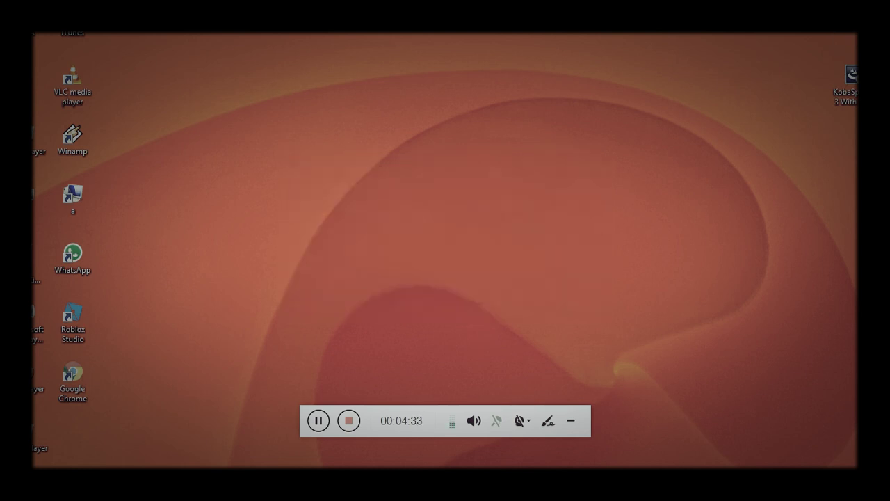
{"action": "left_click", "coordinate": [843, 98]}
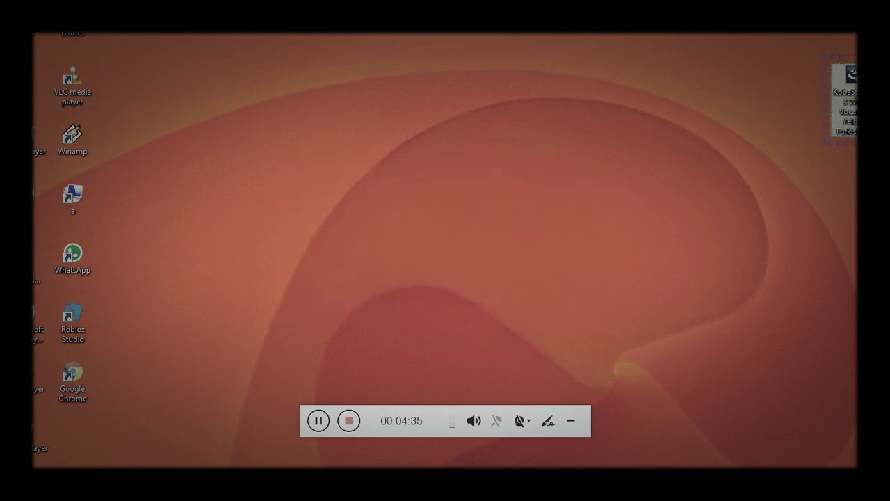
{"action": "key", "text": "shift+Delete"}
{"action": "key", "text": "Right"}
{"action": "key", "text": "Left"}
{"action": "key", "text": "Return"}
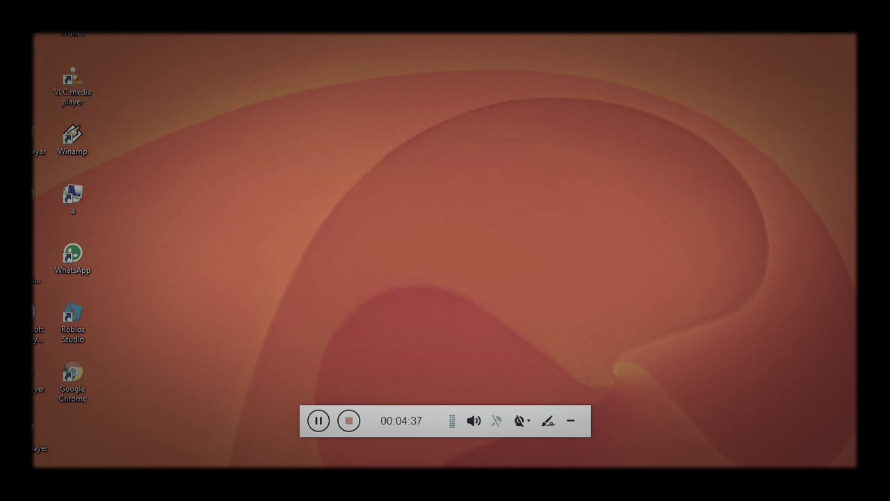
Step: Restart the NVDA screen reader
{"action": "key", "text": "Insert+q"}
{"action": "key", "text": "Down"}
{"action": "key", "text": "Return"}
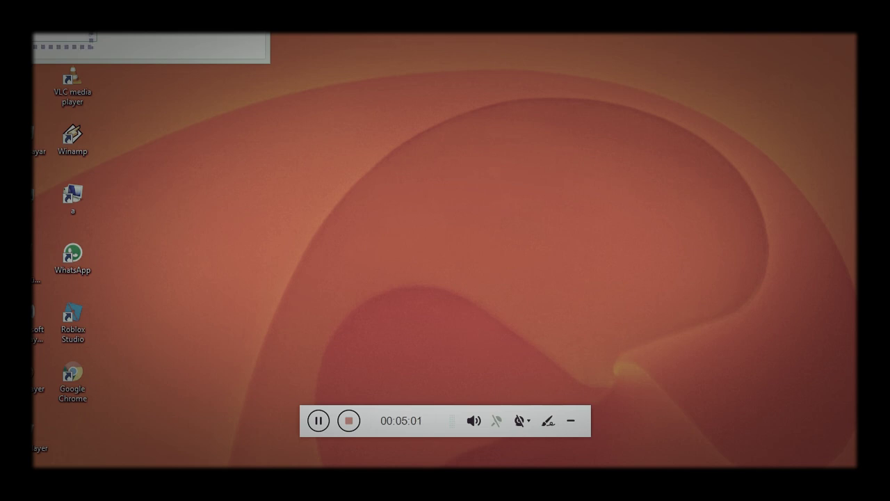
Step: Open the speech (Konuşma) category of the NVDA settings
{"action": "key", "text": "Insert+n"}
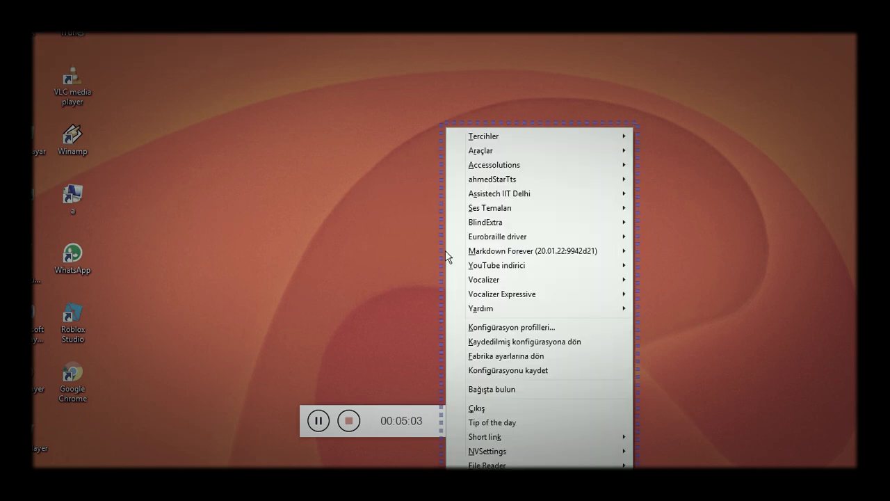
{"action": "key", "text": "Right"}
{"action": "key", "text": "Return"}
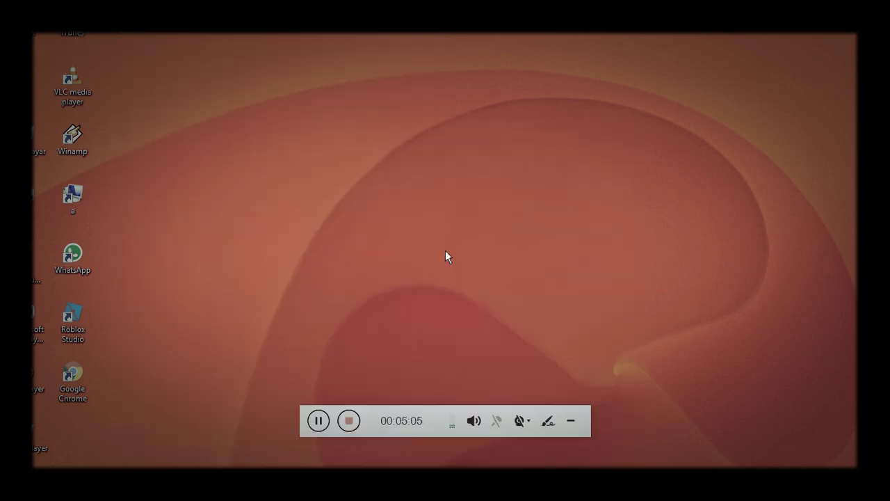
{"action": "key", "text": "Down"}
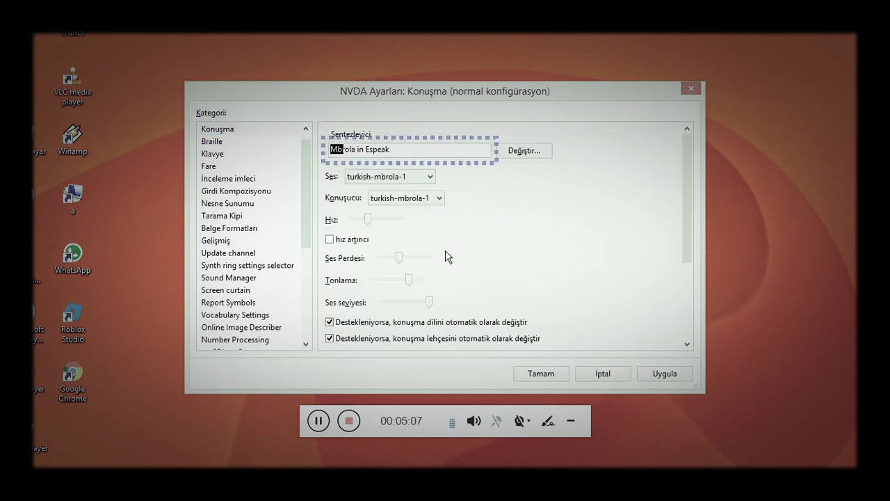
Step: Change the NVDA synthesizer to Microsoft Speech API version 4
{"action": "key", "text": "Tab"}
{"action": "key", "text": "Return"}
{"action": "key", "text": "Down"}
{"action": "key", "text": "Return"}
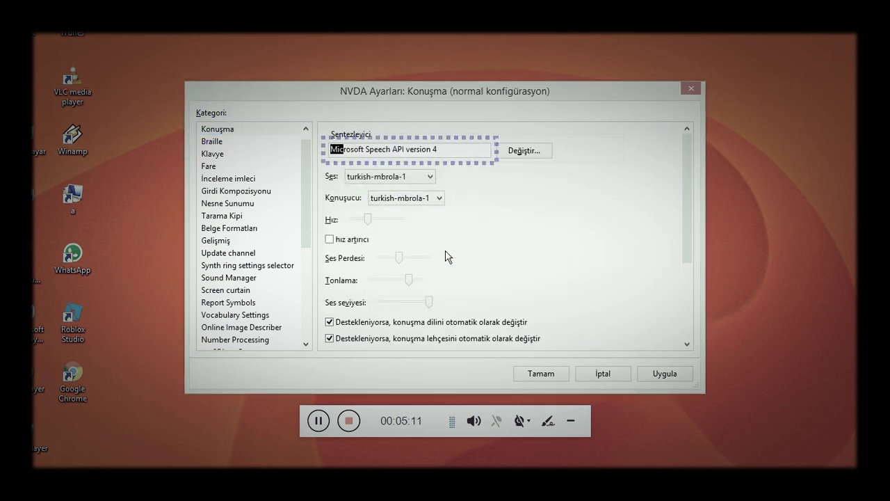
Step: Change the NVDA synthesizer to Microsoft Speech API version 5 and close the settings
{"action": "key", "text": "Tab"}
{"action": "key", "text": "Return"}
{"action": "key", "text": "Down"}
{"action": "key", "text": "Return"}
{"action": "key", "text": "Tab"}
{"action": "key", "text": "Tab"}
{"action": "key", "text": "Down"}
{"action": "key", "text": "Escape"}
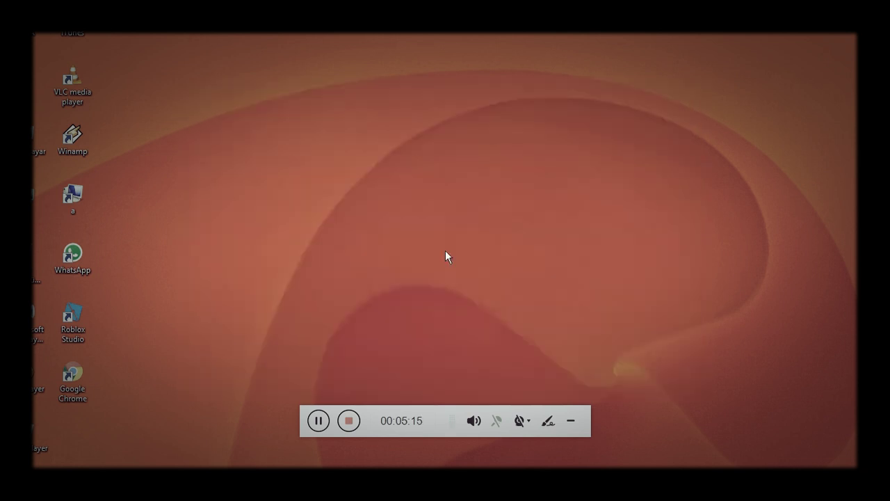
Step: In the NVDA speech settings, change the voice to the one after IVONA 2 Filiz and save
{"action": "key", "text": "insert+n"}
{"action": "key", "text": "Down"}
{"action": "key", "text": "Right"}
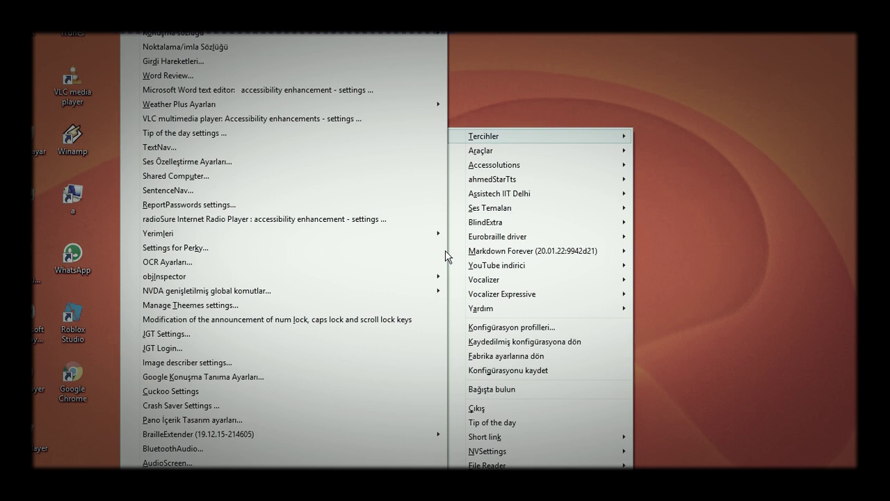
{"action": "key", "text": "Return"}
{"action": "key", "text": "Down"}
{"action": "key", "text": "Tab"}
{"action": "key", "text": "Tab"}
{"action": "key", "text": "Tab"}
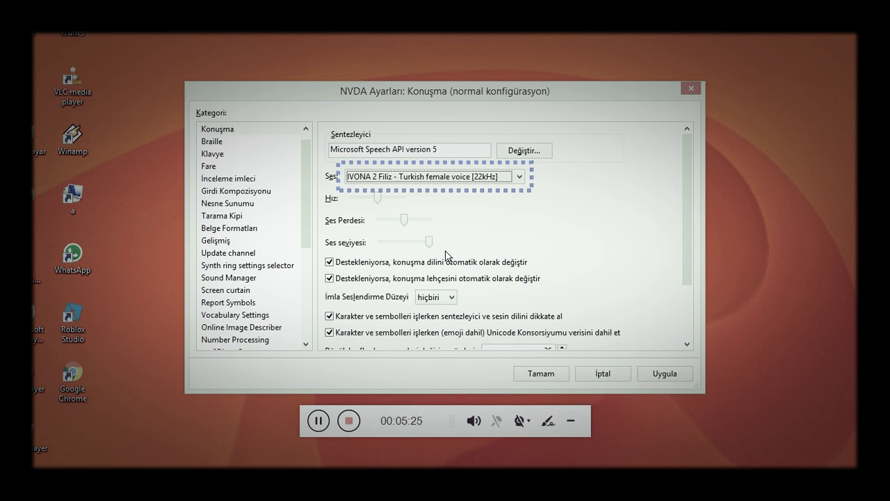
{"action": "key", "text": "Down"}
{"action": "key", "text": "Tab"}
{"action": "key", "text": "Return"}
Step: Change the NVDA voice to Microsoft Zira Desktop - English (United States) and save the settings
{"action": "key", "text": "insert+n"}
{"action": "key", "text": "Right"}
{"action": "key", "text": "Return"}
{"action": "key", "text": "Down"}
{"action": "key", "text": "Tab"}
{"action": "key", "text": "Tab"}
{"action": "key", "text": "Tab"}
{"action": "key", "text": "Down"}
{"action": "key", "text": "Tab"}
{"action": "key", "text": "Return"}
{"action": "key", "text": "insert+n"}
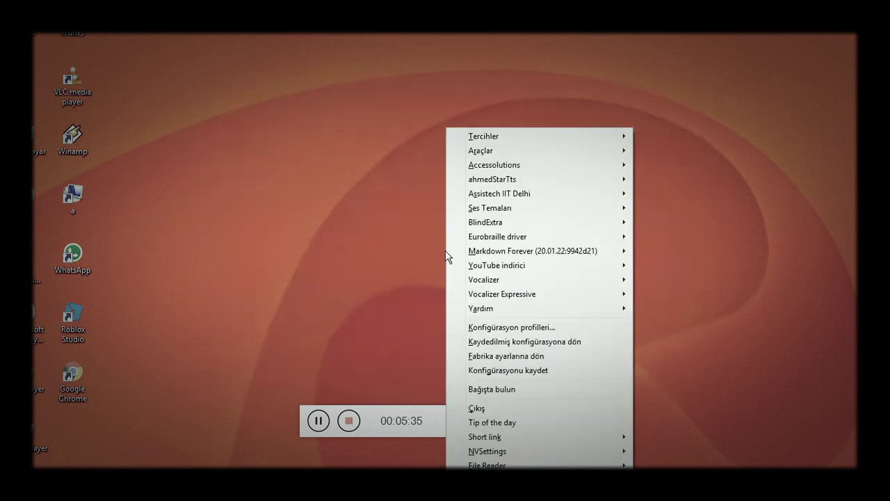
{"action": "key", "text": "Down"}
{"action": "key", "text": "Right"}
{"action": "key", "text": "Escape"}
{"action": "key", "text": "Escape"}
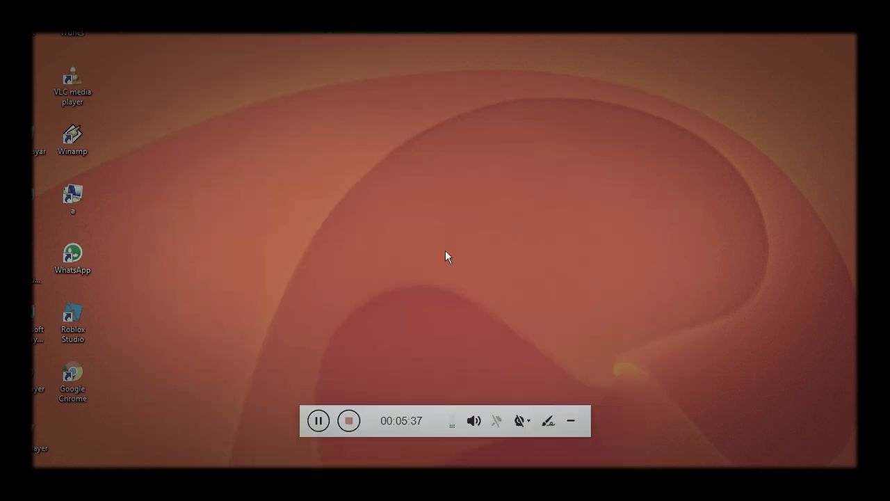
Step: Change the NVDA voice to VE_Turkish_Cem_22kHz and save the settings
{"action": "key", "text": "insert+ctrl+v"}
{"action": "key", "text": "Tab"}
{"action": "key", "text": "Tab"}
{"action": "key", "text": "Tab"}
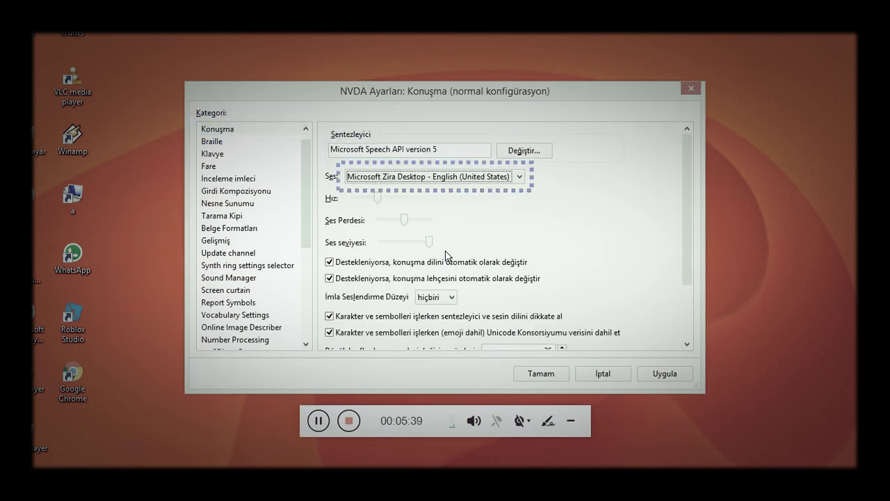
{"action": "key", "text": "Down"}
{"action": "key", "text": "Tab"}
{"action": "key", "text": "Return"}
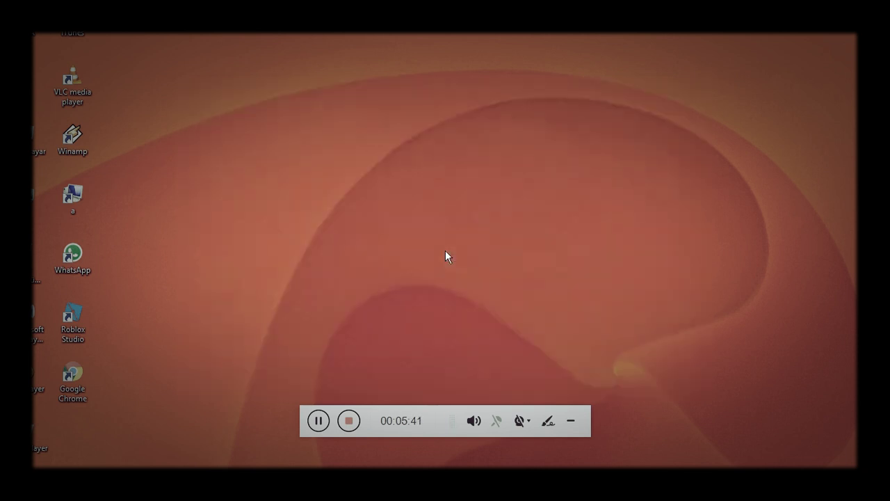
Step: Check the selected voice in the NVDA speech settings and close them without saving
{"action": "key", "text": "insert+n"}
{"action": "key", "text": "Down"}
{"action": "key", "text": "Right"}
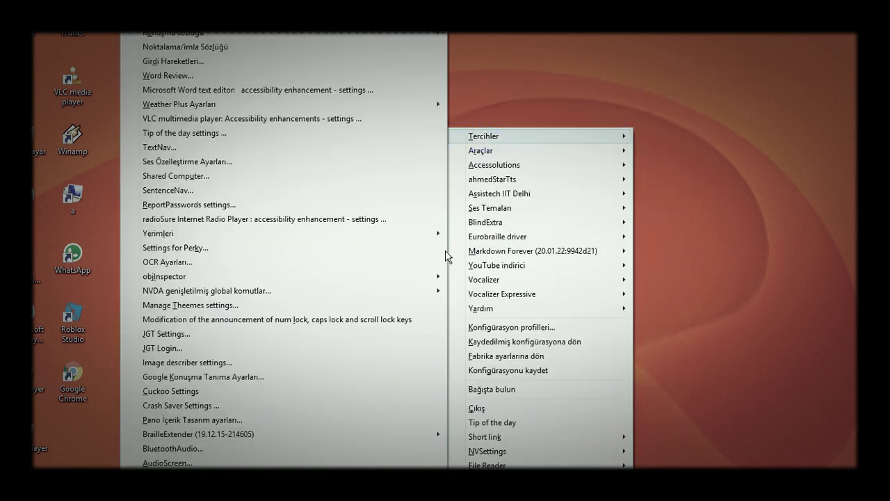
{"action": "key", "text": "Return"}
{"action": "key", "text": "Down"}
{"action": "key", "text": "Tab"}
{"action": "key", "text": "Tab"}
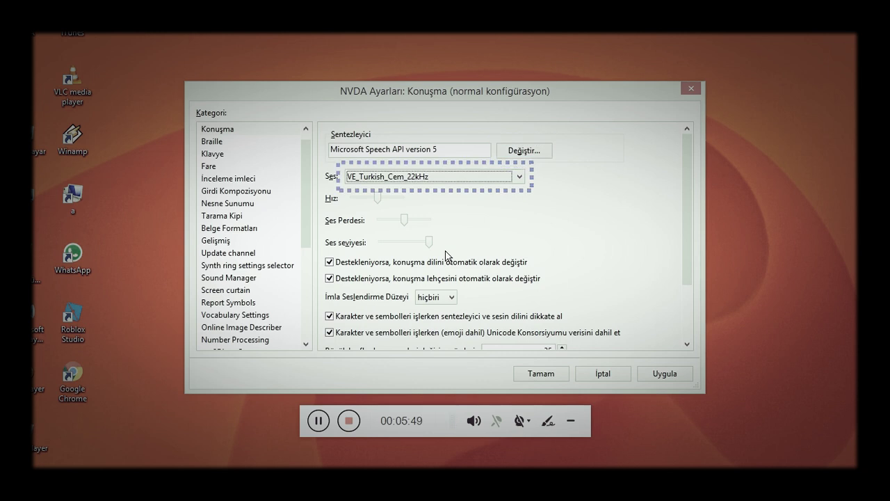
{"action": "key", "text": "Tab"}
{"action": "key", "text": "Escape"}
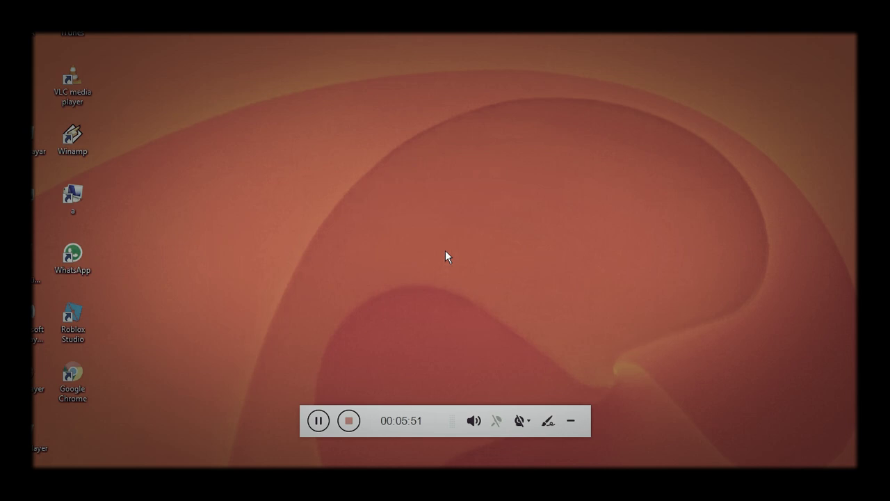
Step: Try another voice in the NVDA speech settings and cancel the dialog
{"action": "key", "text": "insert+n"}
{"action": "key", "text": "Right"}
{"action": "key", "text": "Escape"}
{"action": "key", "text": "Escape"}
{"action": "key", "text": "insert+ctrl+g"}
{"action": "key", "text": "ctrl+Tab"}
{"action": "key", "text": "Tab"}
{"action": "key", "text": "Tab"}
{"action": "key", "text": "Down"}
{"action": "key", "text": "Tab"}
{"action": "key", "text": "Escape"}
Step: Change the NVDA voice to Vocalizer Cem - Turkish for KobaSpeech 3 and save the settings
{"action": "key", "text": "insert+n"}
{"action": "key", "text": "Right"}
{"action": "key", "text": "Return"}
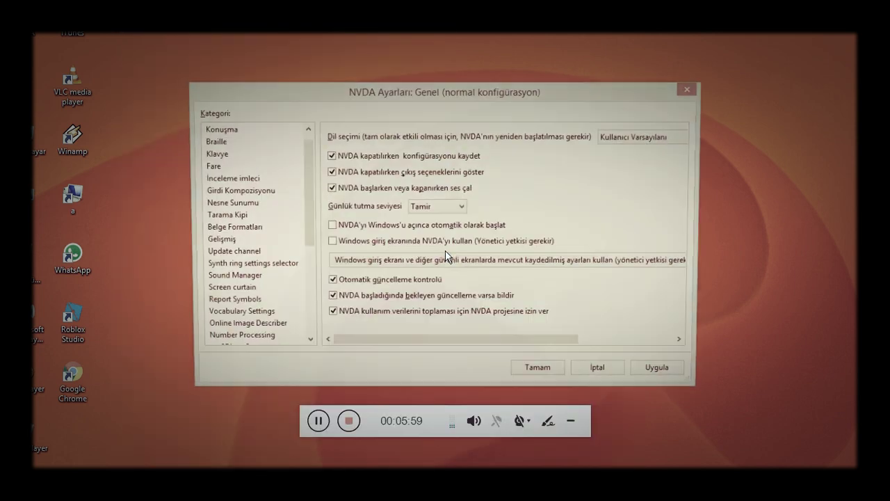
{"action": "key", "text": "ctrl+Tab"}
{"action": "key", "text": "Tab"}
{"action": "key", "text": "Tab"}
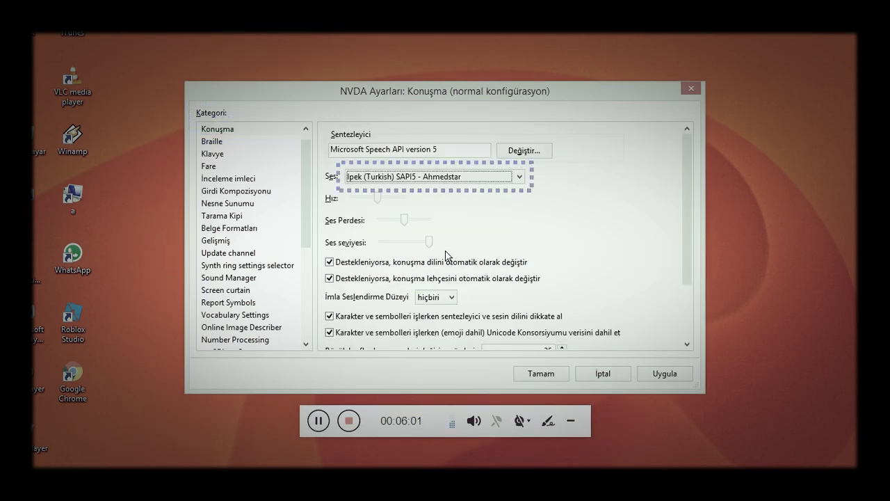
{"action": "key", "text": "Down"}
{"action": "key", "text": "Tab"}
{"action": "key", "text": "Return"}
{"action": "key", "text": "insert+n"}
{"action": "key", "text": "Escape"}
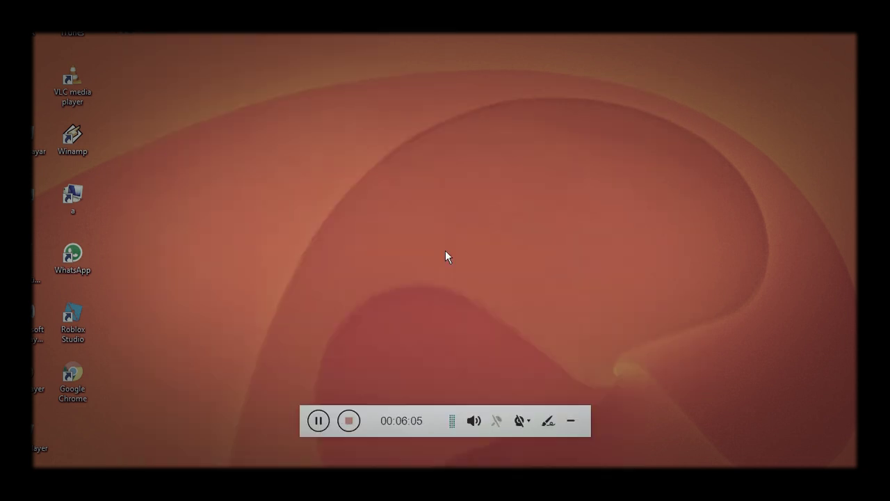
Step: Review the NVDA speech options for the Cem voice, from pitch and volume through the capital-letter and spelling options, and close the settings
{"action": "key", "text": "ctrl+insert+g"}
{"action": "key", "text": "ctrl+Tab"}
{"action": "key", "text": "Tab"}
{"action": "key", "text": "Tab"}
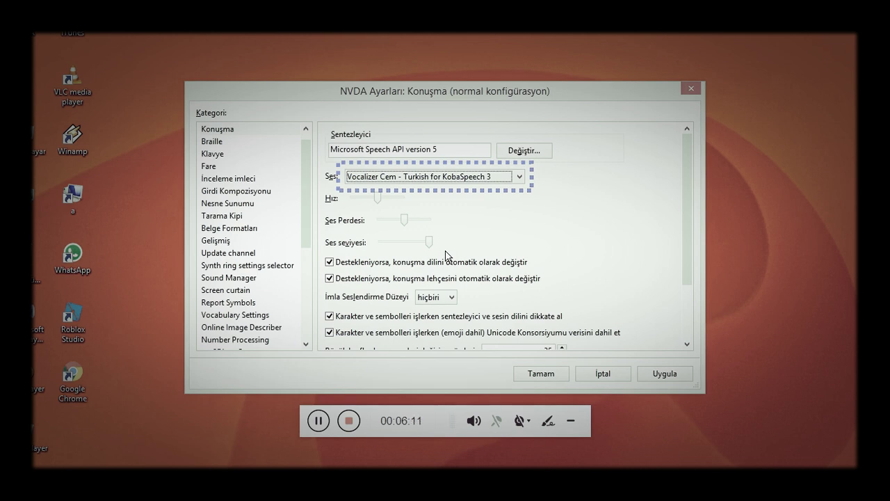
{"action": "key", "text": "Tab"}
{"action": "key", "text": "Tab"}
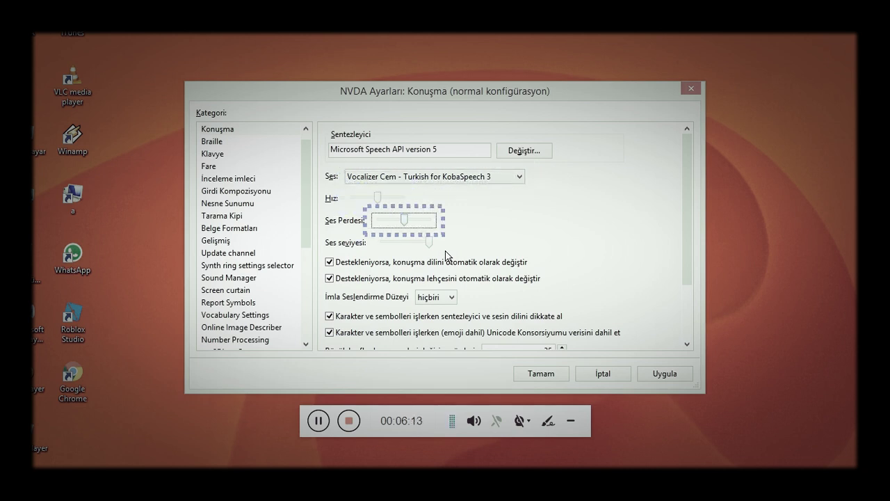
{"action": "key", "text": "Tab"}
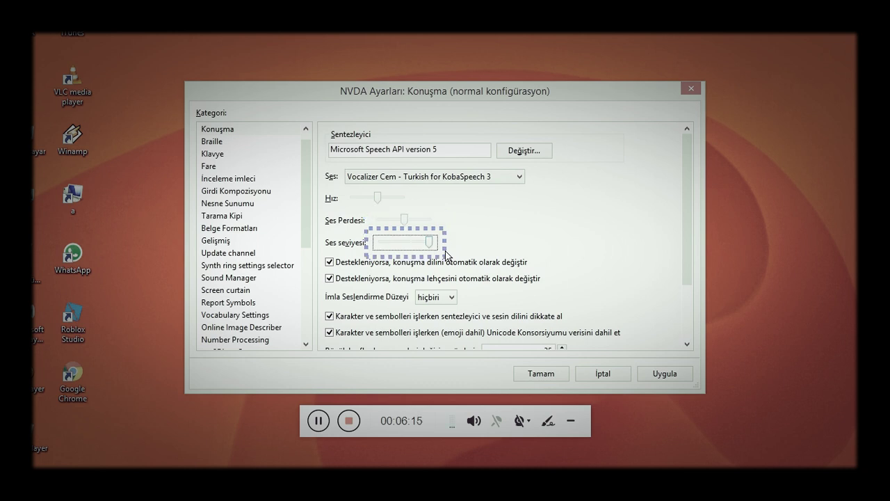
{"action": "key", "text": "Tab"}
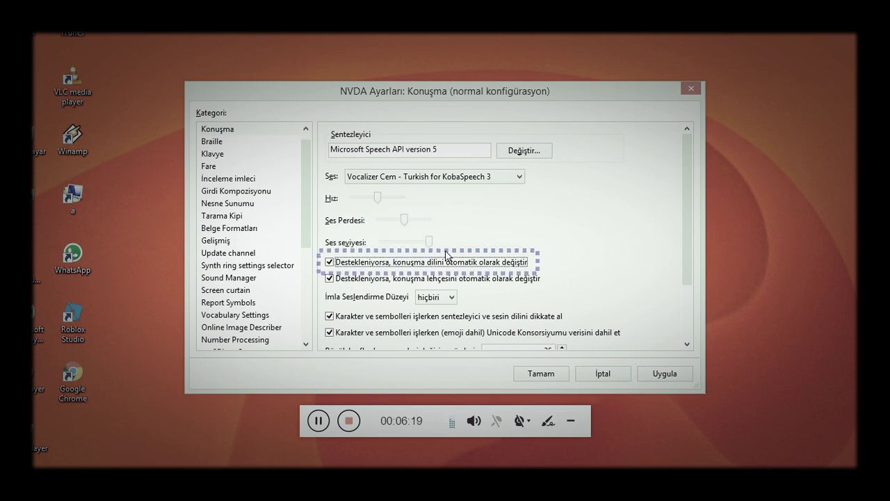
{"action": "key", "text": "Tab"}
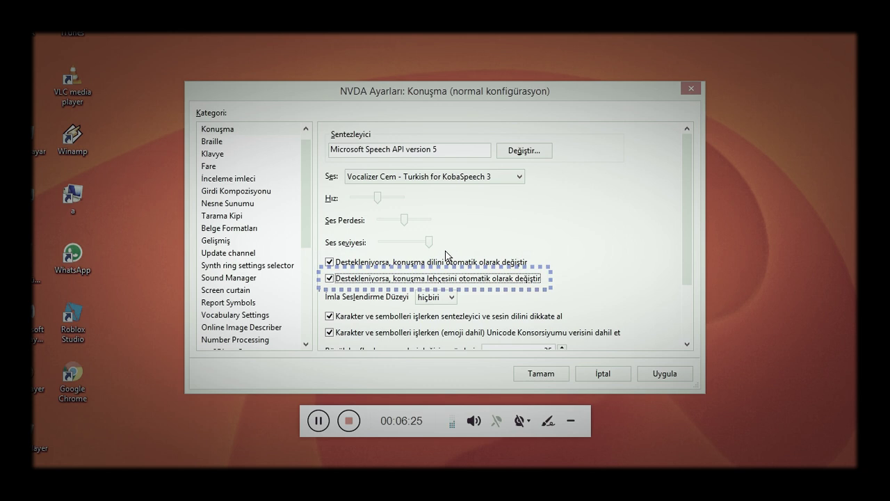
{"action": "key", "text": "Tab"}
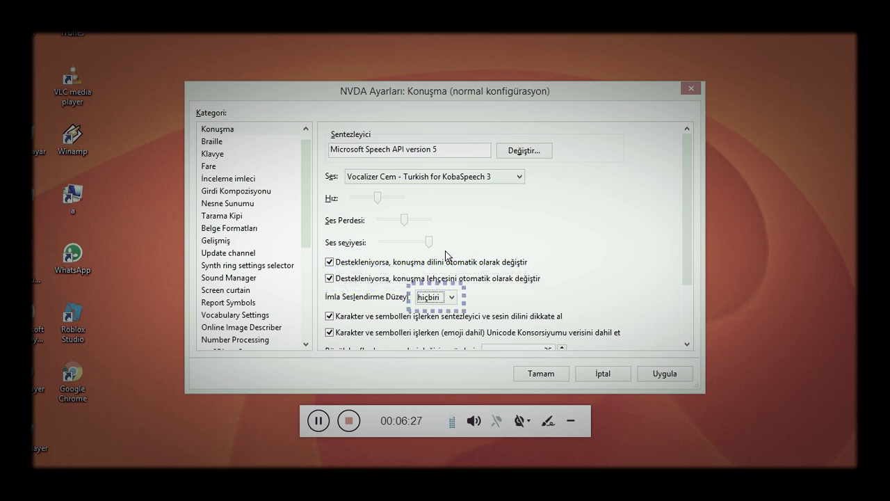
{"action": "key", "text": "Tab"}
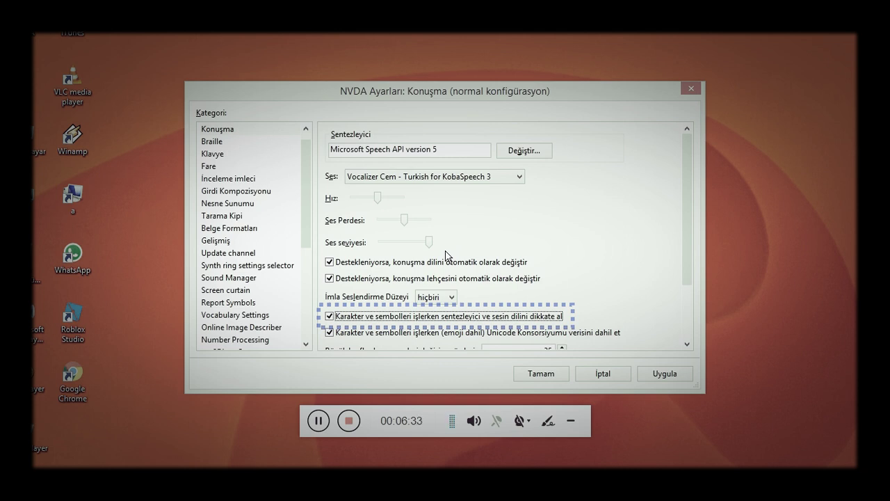
{"action": "key", "text": "Tab"}
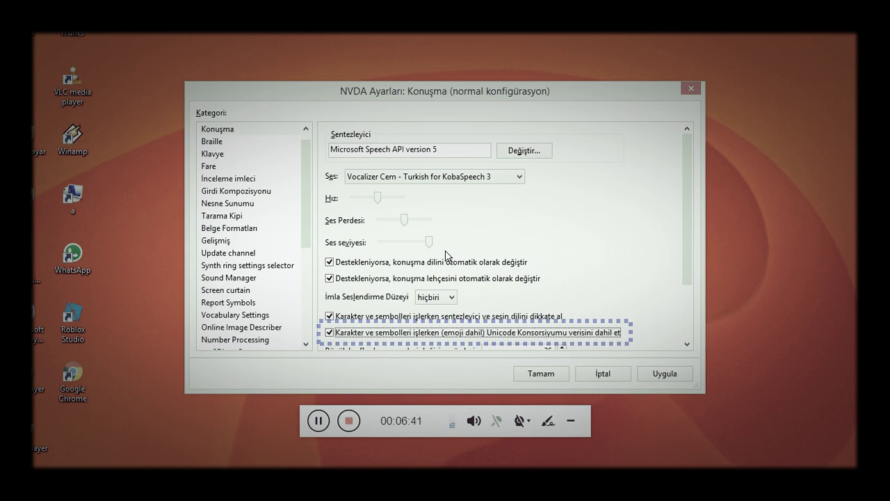
{"action": "key", "text": "Tab"}
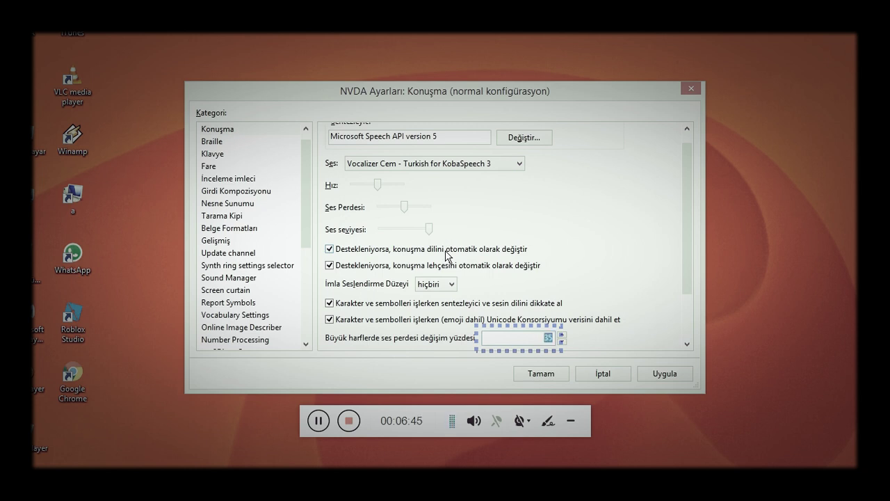
{"action": "key", "text": "Tab"}
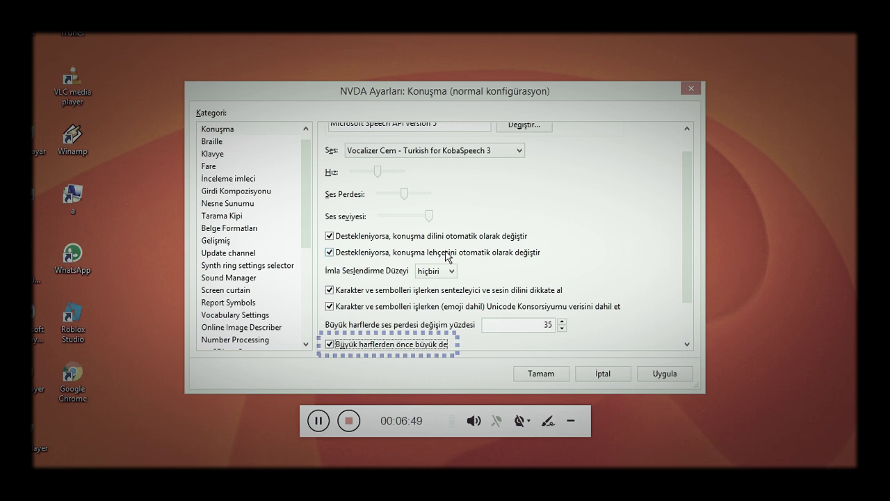
{"action": "key", "text": "Tab"}
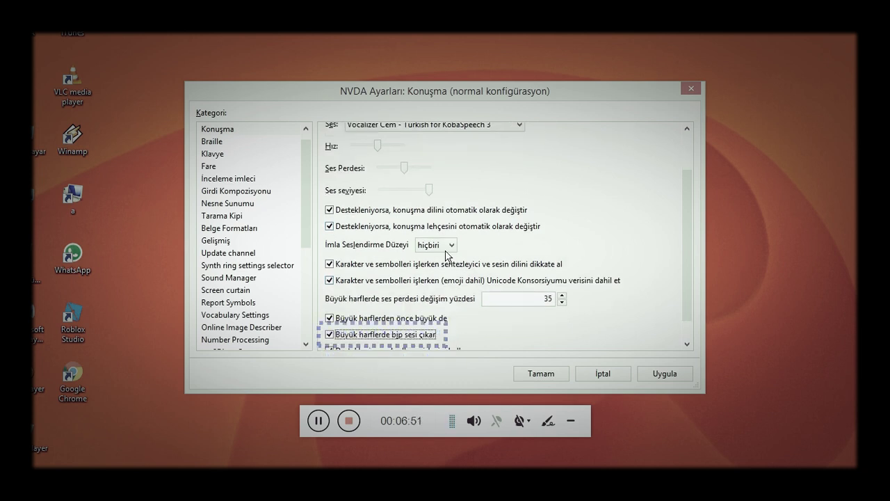
{"action": "key", "text": "Tab"}
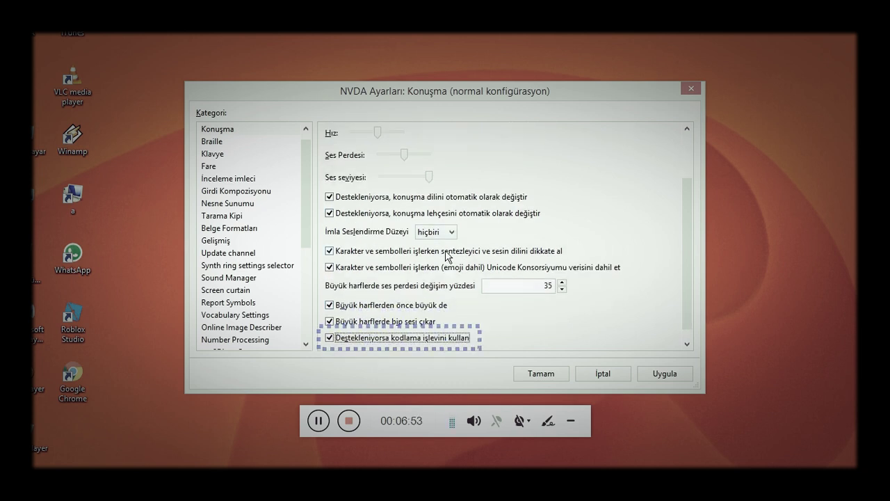
{"action": "key", "text": "Tab"}
{"action": "key", "text": "Return"}
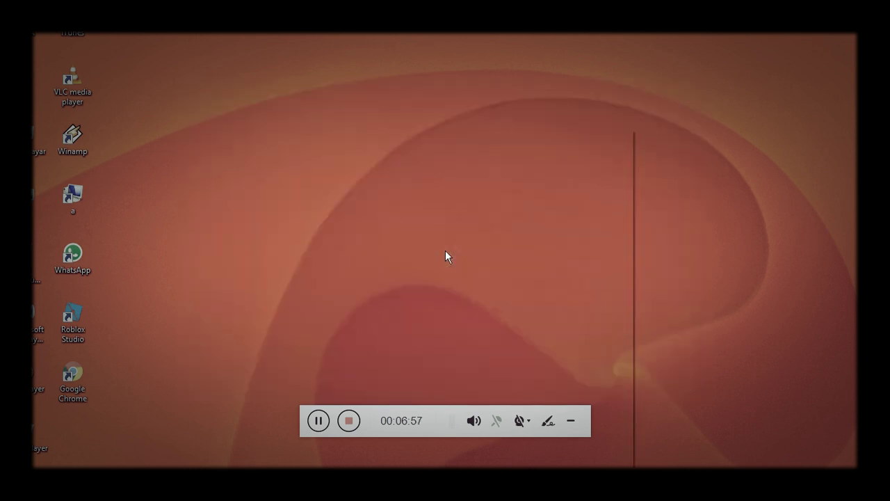
Step: Change the NVDA voice to Vocalizer Yelda - Turkish for KobaSpeech 3 and save the settings
{"action": "key", "text": "insert+n"}
{"action": "key", "text": "Right"}
{"action": "key", "text": "Return"}
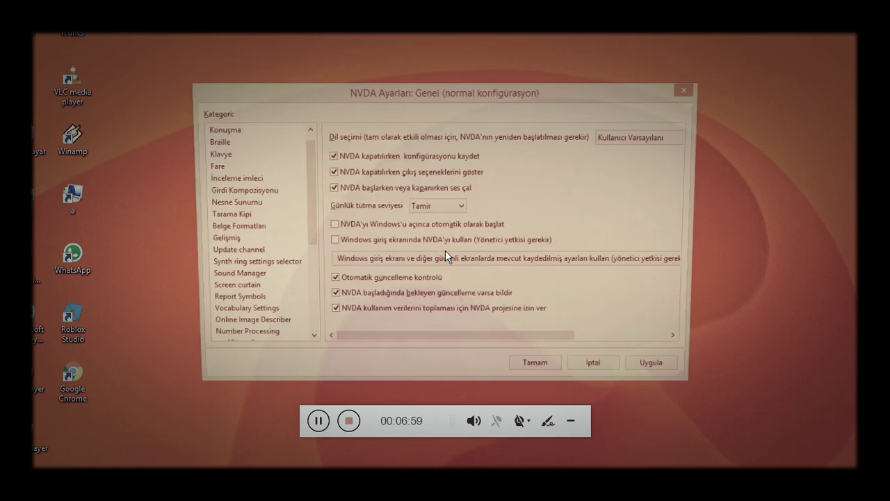
{"action": "key", "text": "Down"}
{"action": "key", "text": "Tab"}
{"action": "key", "text": "Tab"}
{"action": "key", "text": "Tab"}
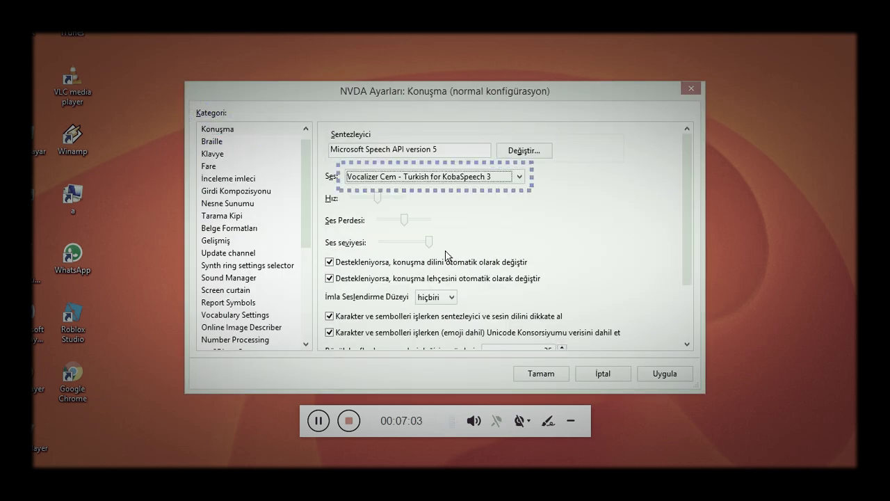
{"action": "key", "text": "Down"}
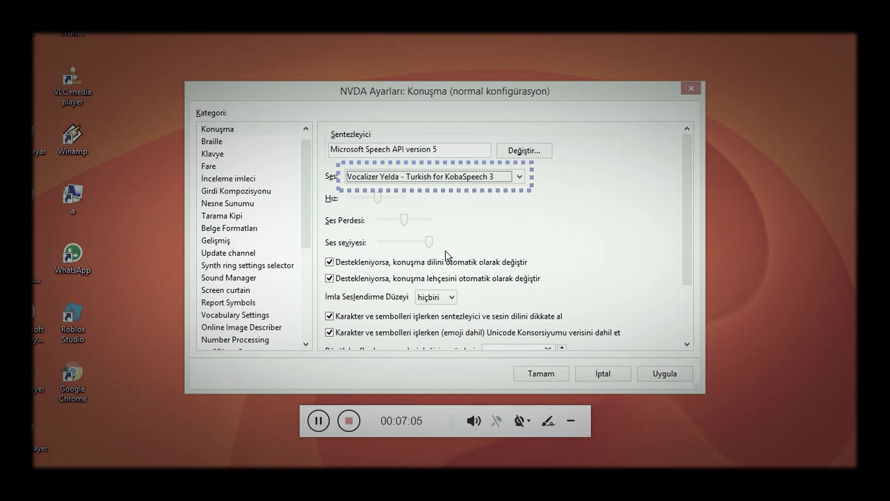
{"action": "key", "text": "Tab"}
{"action": "key", "text": "Return"}
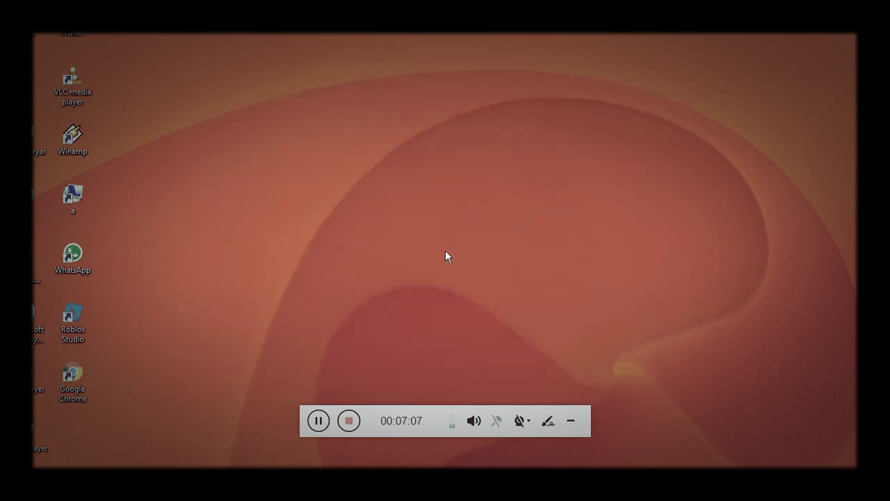
{"action": "key", "text": "insert+n"}
{"action": "key", "text": "Right"}
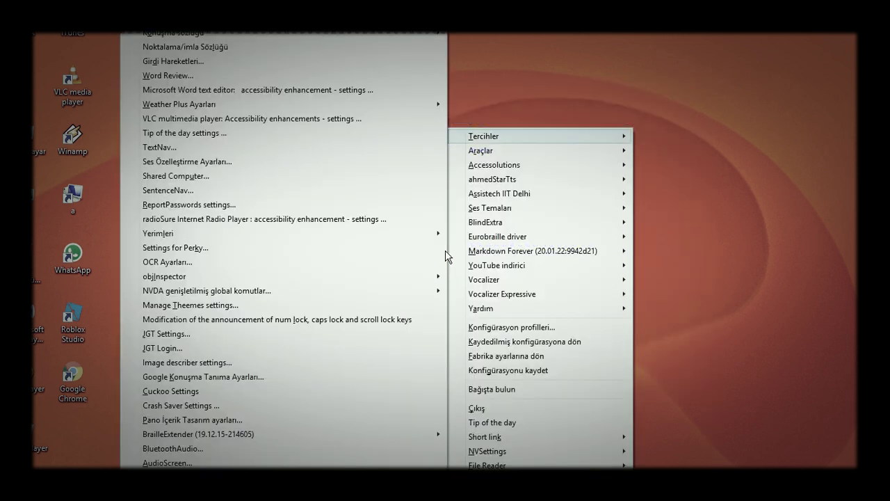
{"action": "key", "text": "Escape"}
{"action": "key", "text": "Escape"}
Step: Open the NVDA speech settings and review the Yelda voice's options from synthesizer, voice, pitch and volume through automatic language and dialect switching
{"action": "key", "text": "ctrl+insert+v"}
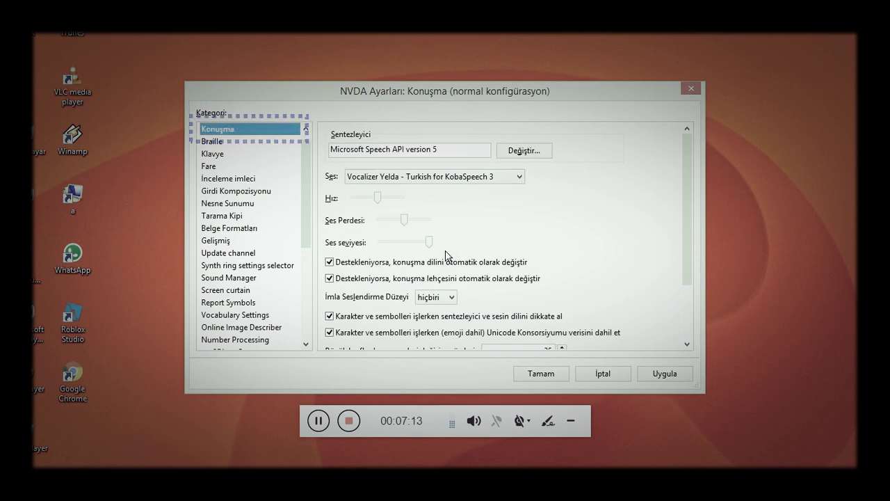
{"action": "key", "text": "Tab"}
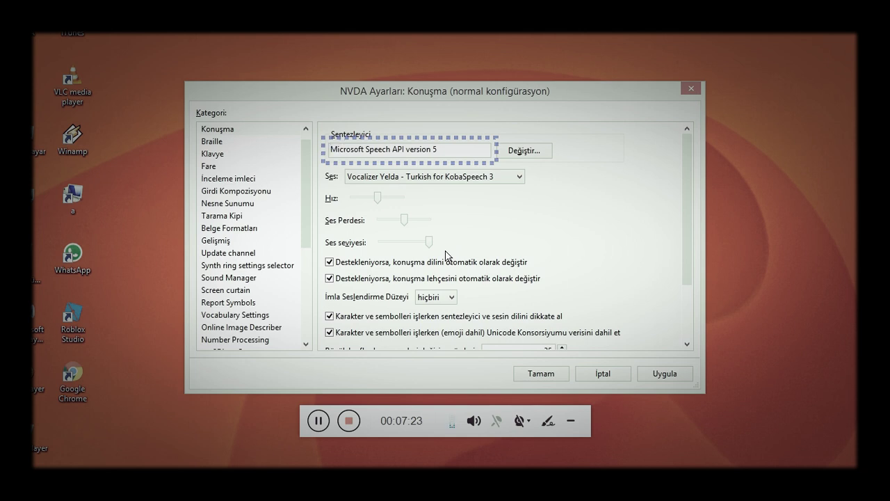
{"action": "key", "text": "Tab"}
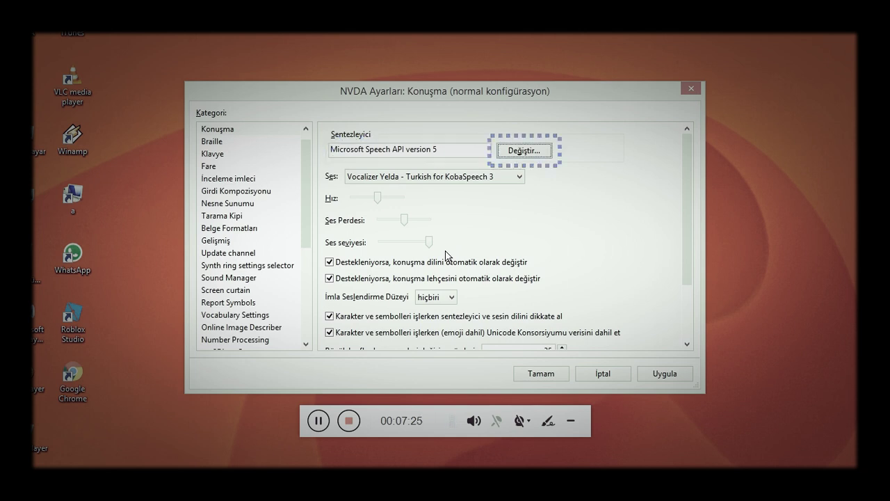
{"action": "key", "text": "Tab"}
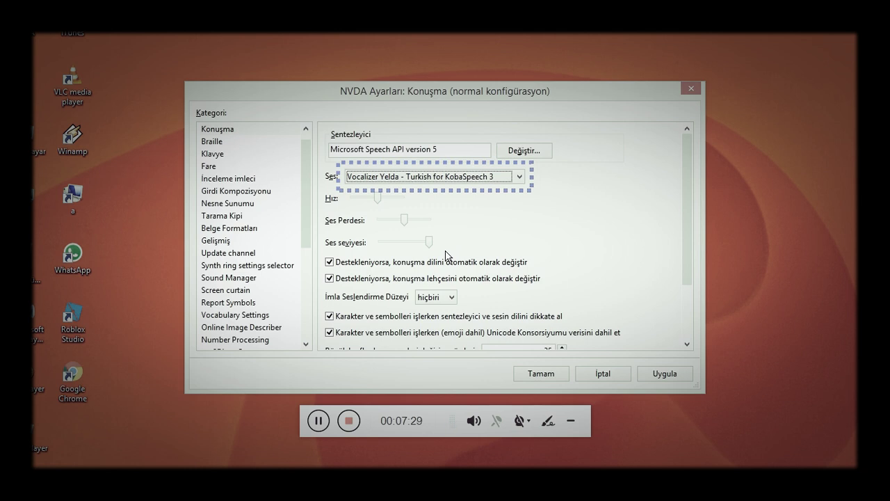
{"action": "key", "text": "Tab"}
{"action": "key", "text": "Tab"}
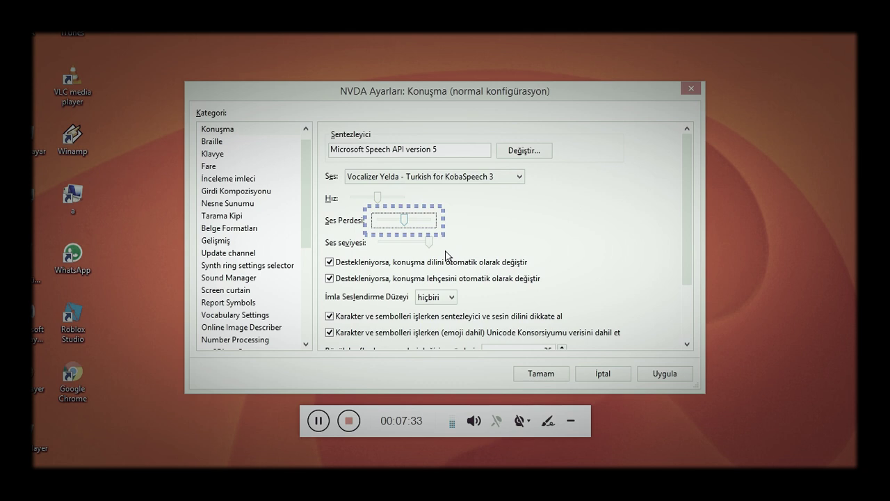
{"action": "key", "text": "Tab"}
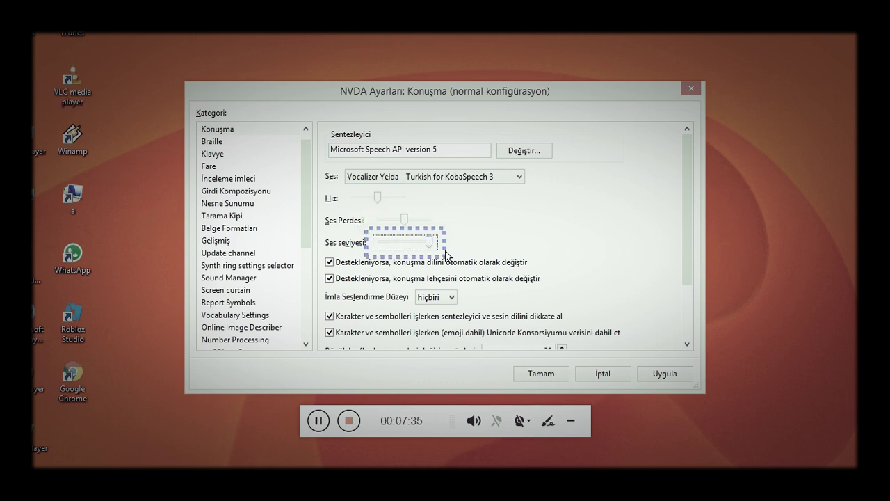
{"action": "key", "text": "Tab"}
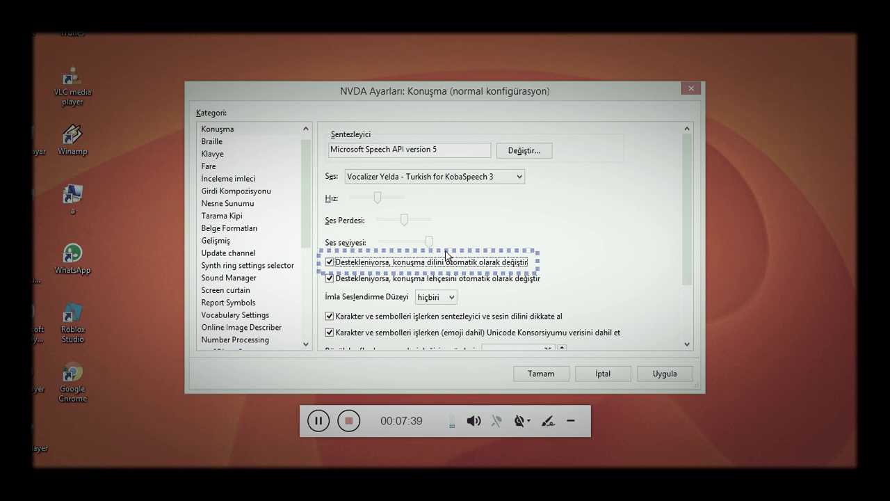
{"action": "key", "text": "Tab"}
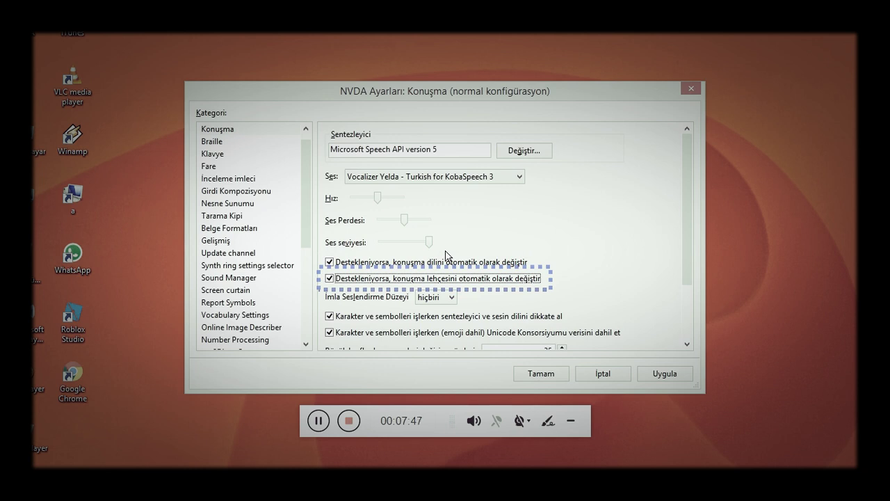
Step: Review the remaining speech options, from punctuation level and symbol processing through the capital-letter and spelling options, and close the settings
{"action": "key", "text": "Tab"}
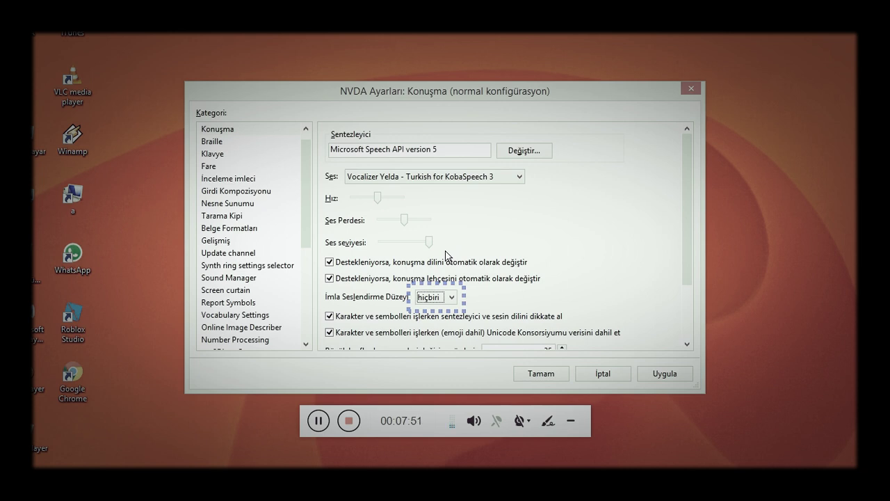
{"action": "key", "text": "Tab"}
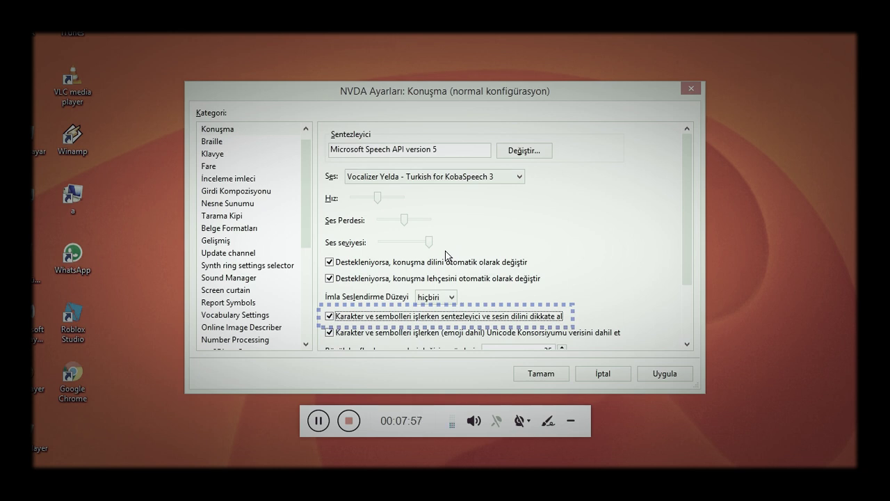
{"action": "key", "text": "Tab"}
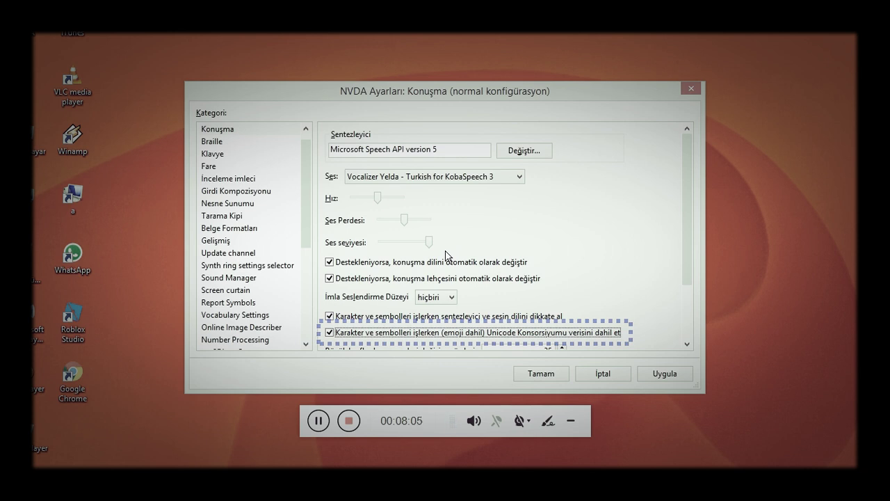
{"action": "key", "text": "Tab"}
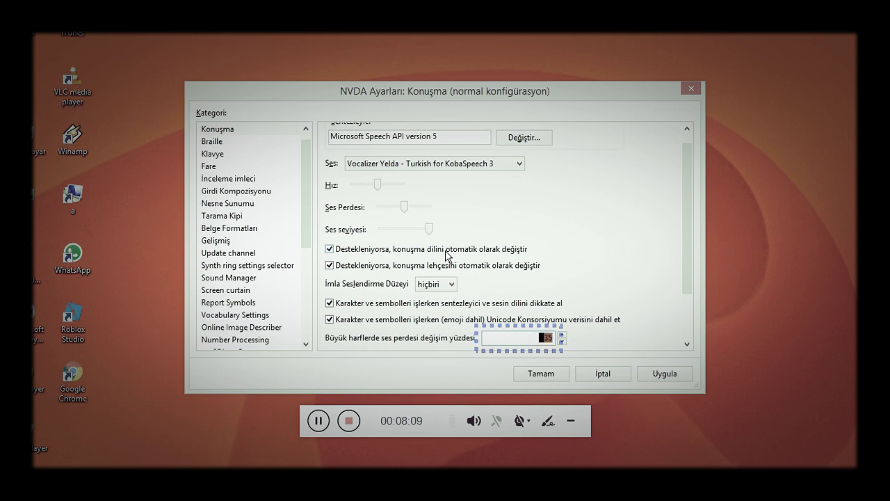
{"action": "key", "text": "Tab"}
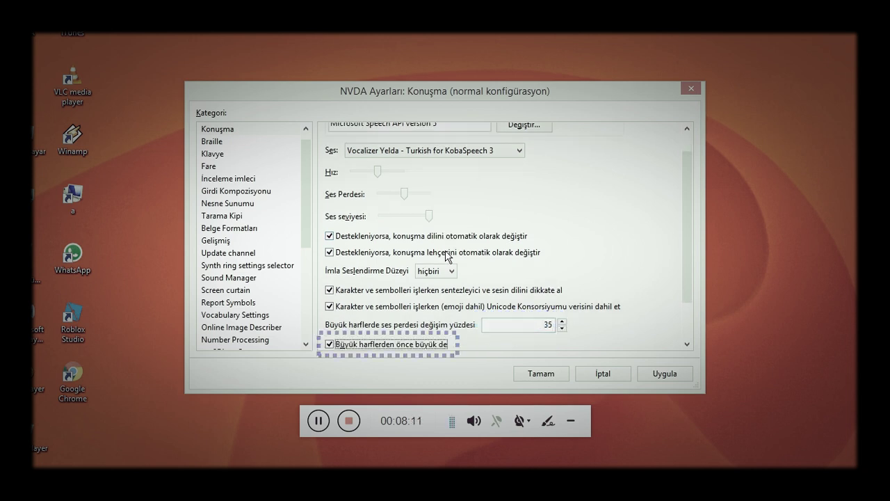
{"action": "key", "text": "Tab"}
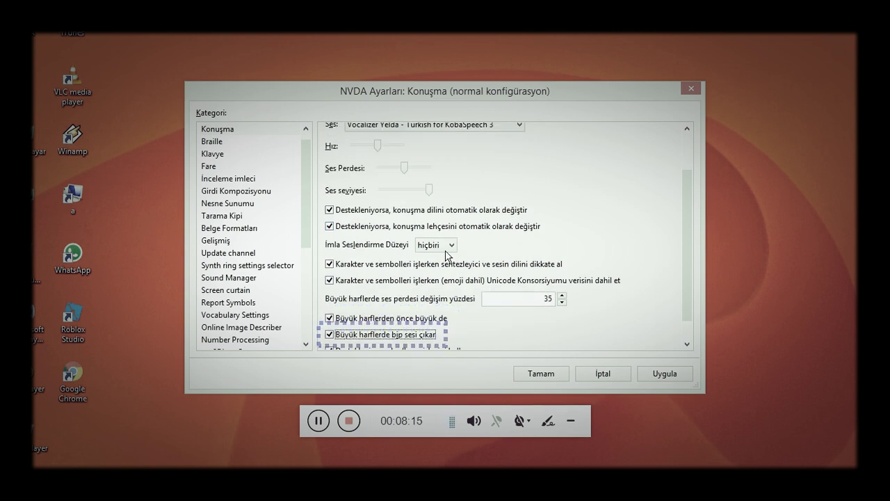
{"action": "key", "text": "Tab"}
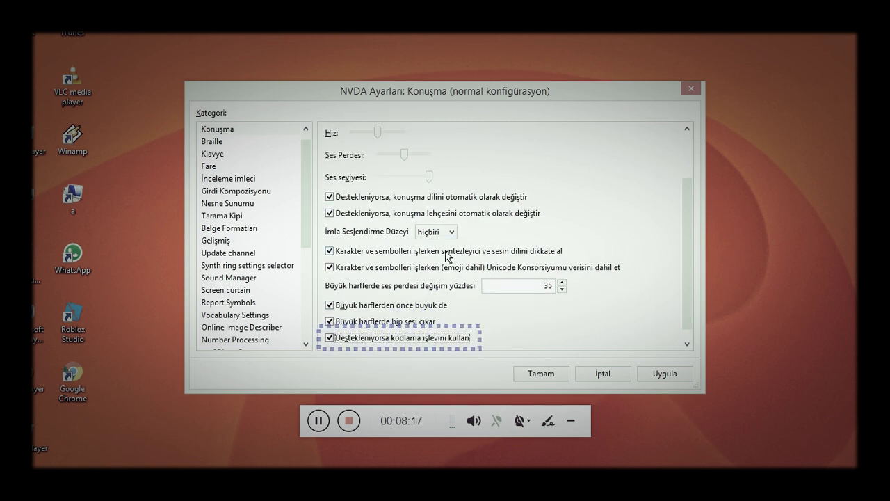
{"action": "key", "text": "Tab"}
{"action": "key", "text": "Return"}
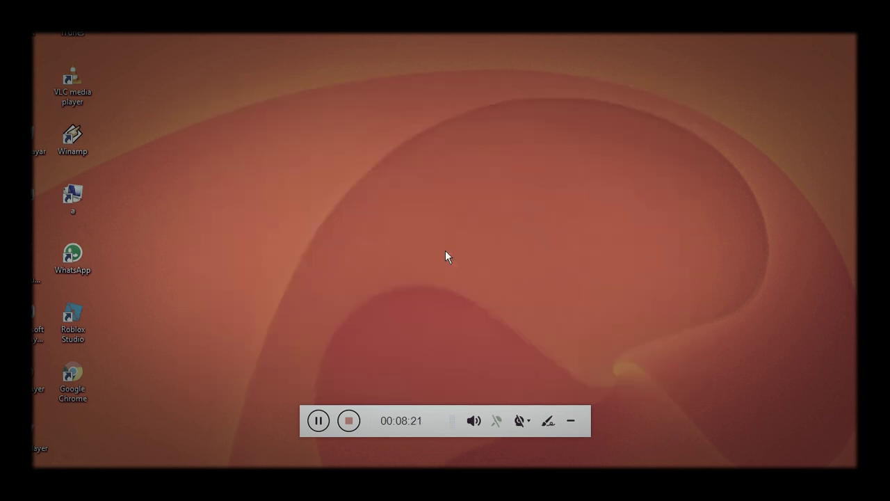
Step: Reopen the NVDA speech settings from the preferences, check the selected voice and close the dialog
{"action": "key", "text": "Insert+n"}
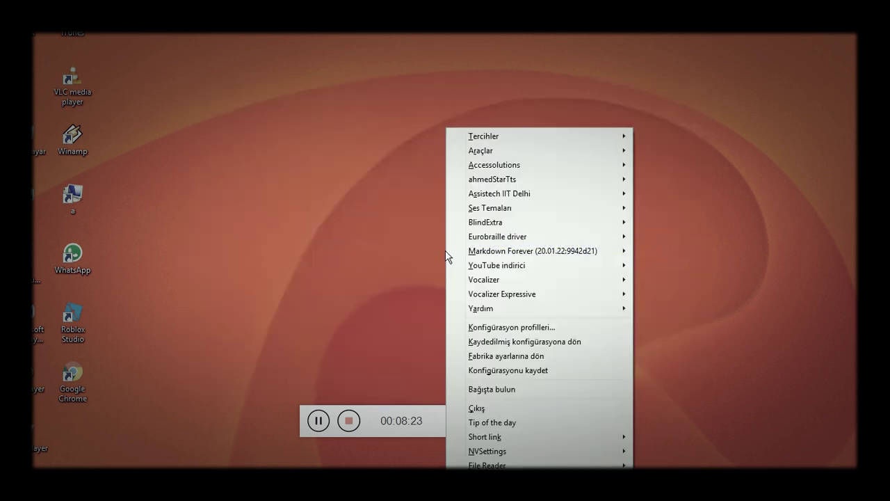
{"action": "key", "text": "Down"}
{"action": "key", "text": "Right"}
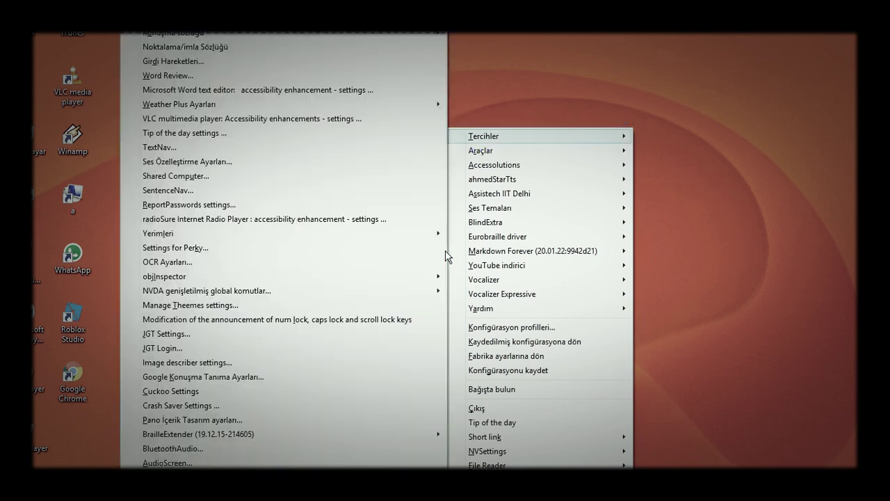
{"action": "key", "text": "Return"}
{"action": "key", "text": "Down"}
{"action": "key", "text": "Tab"}
{"action": "key", "text": "Tab"}
{"action": "key", "text": "Tab"}
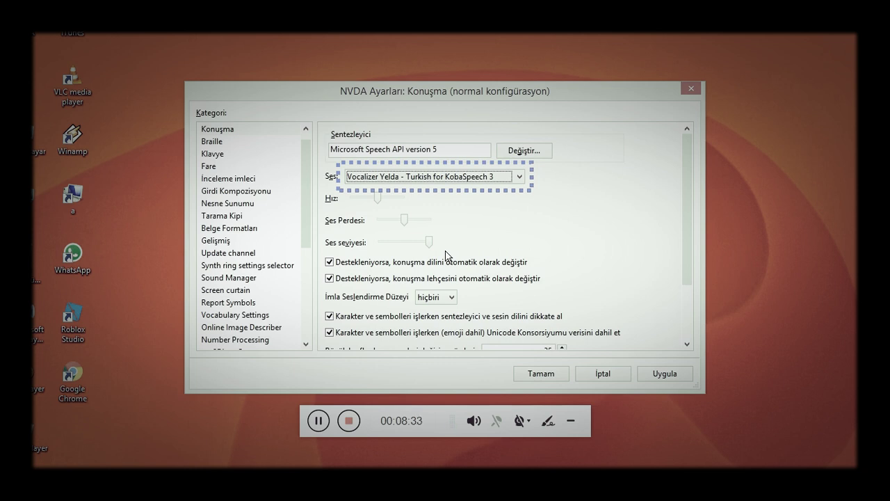
{"action": "key", "text": "Return"}
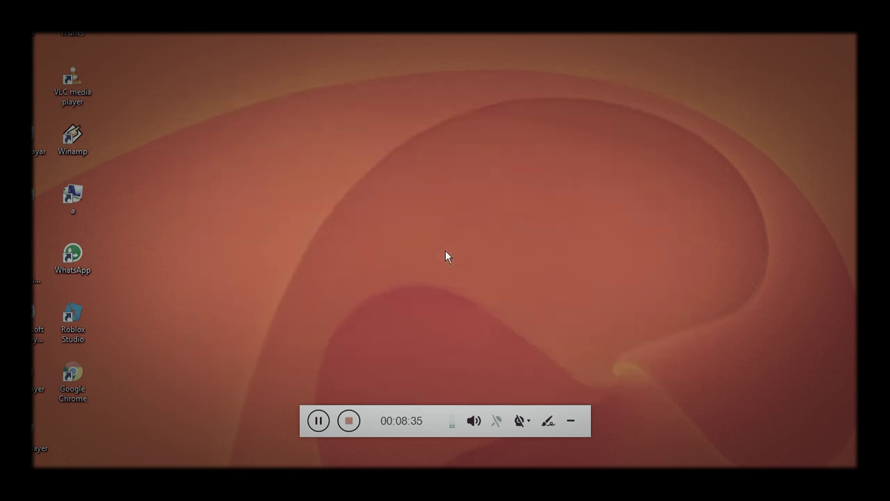